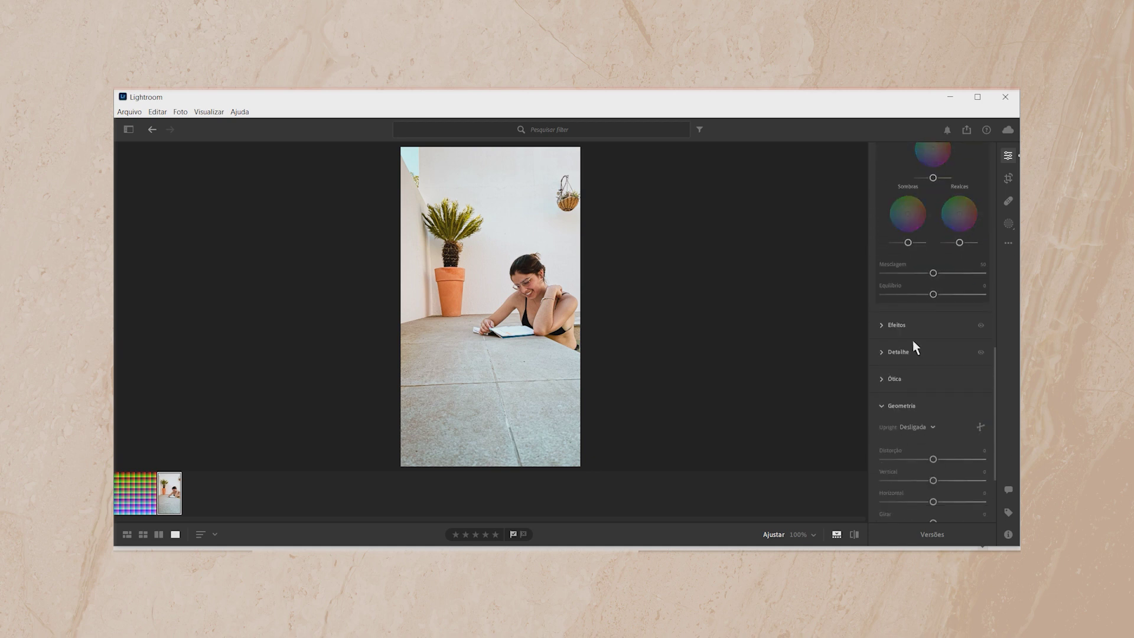
Reset the photo's Texture effect (Textura) to 0 and set its sharpening (Nitidez) to 0
left_click(888, 325)
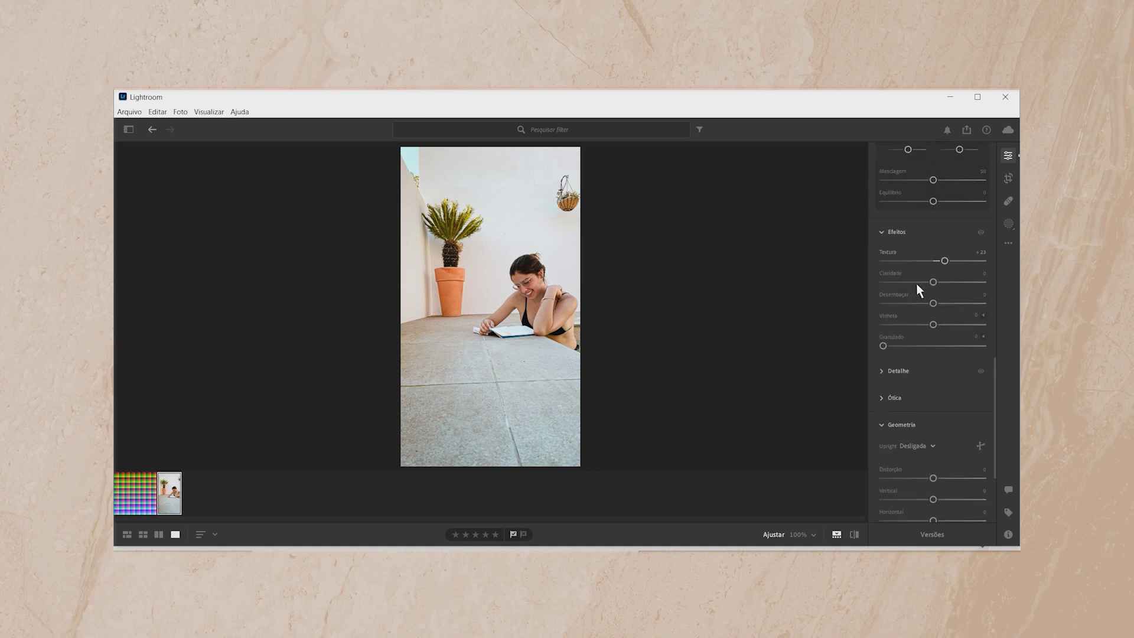
double_click(945, 261)
left_click(903, 372)
left_click(974, 334)
type("0")
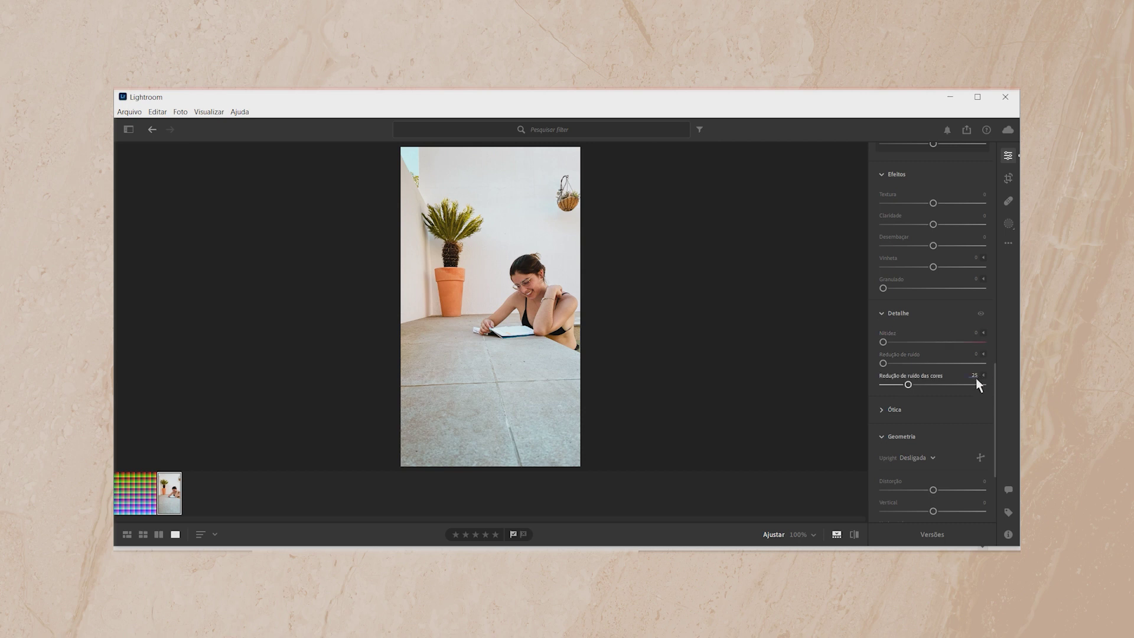
type("0")
Compare the edited photo with its original version, and return to the edited version
scroll(980, 331, "up", 10)
left_click(1008, 242)
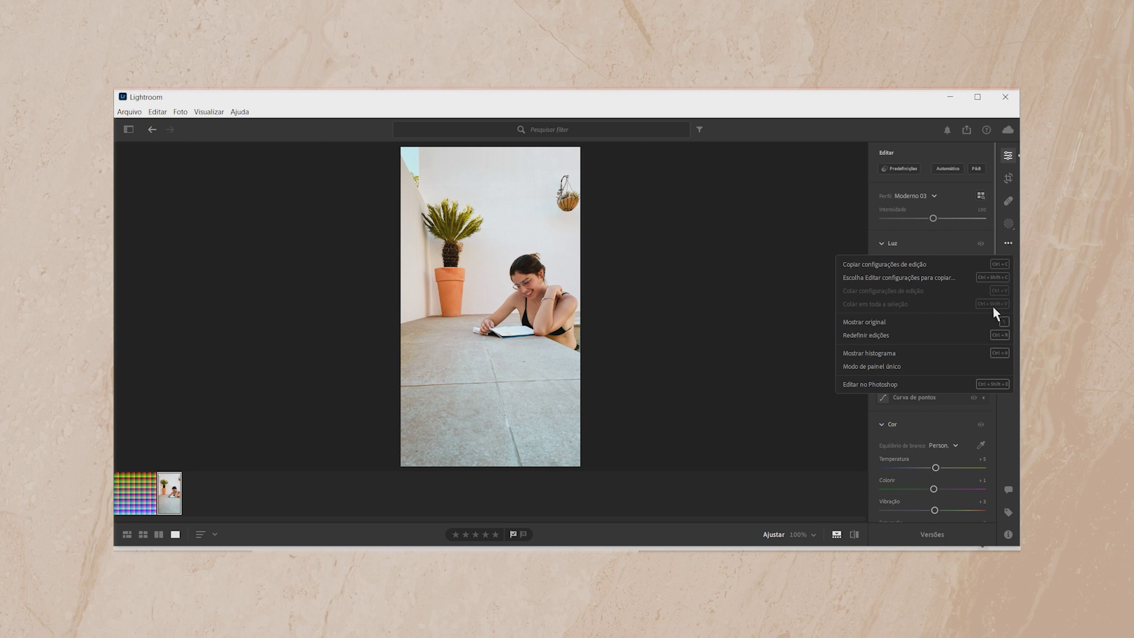
left_click(989, 324)
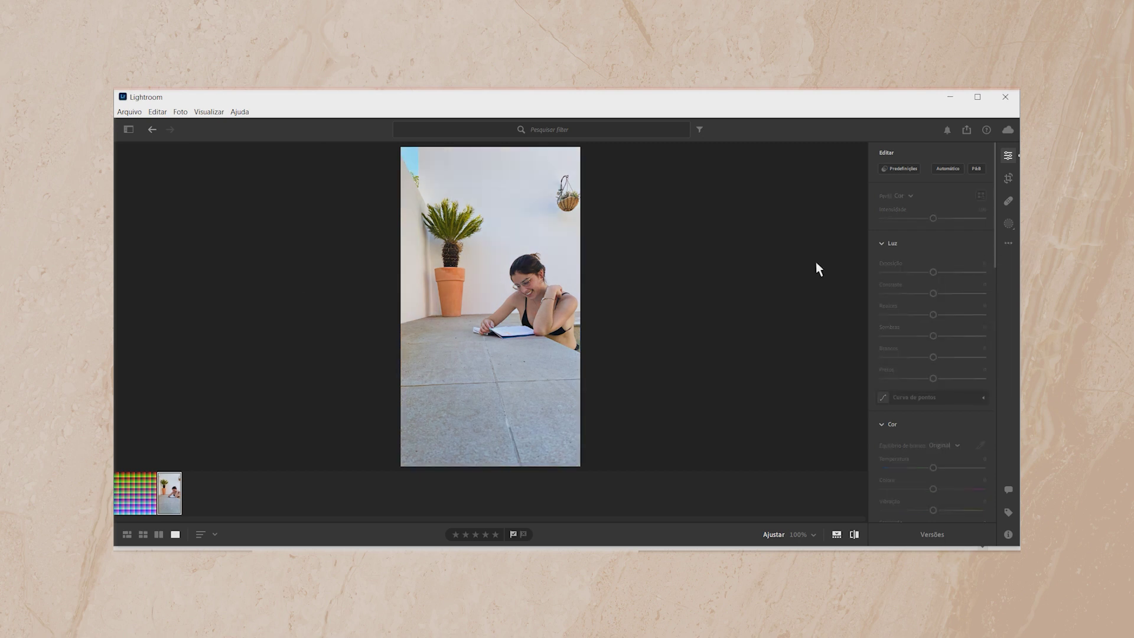
key("backslash")
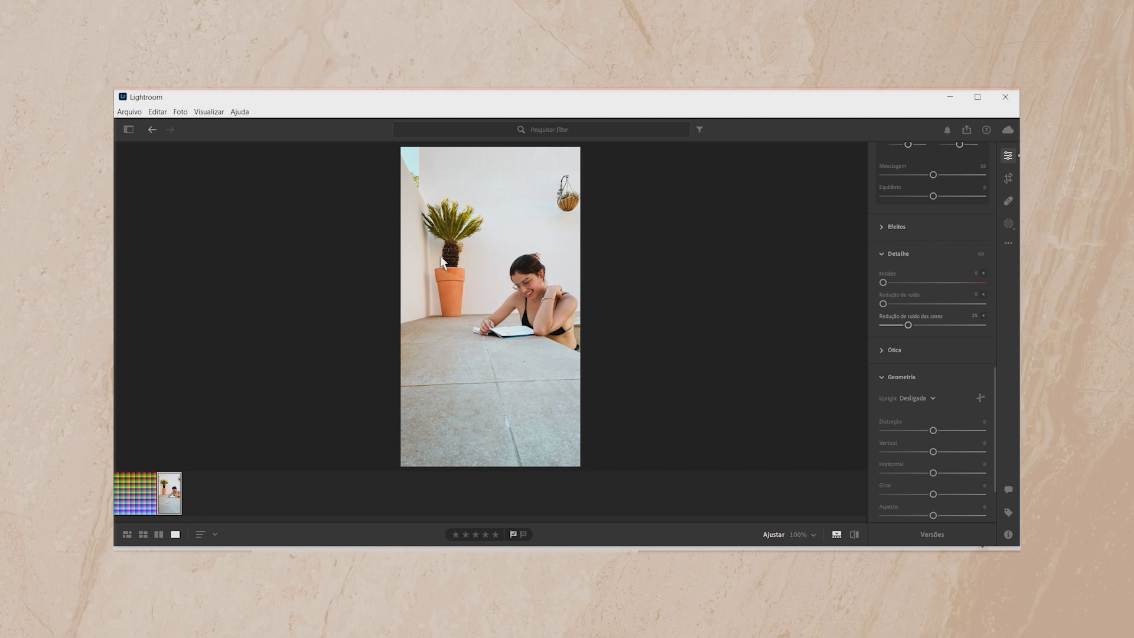
Copy the edit settings of the poolside photo and paste them onto the colour grid image
key("ctrl+c")
left_click(151, 498)
key("ctrl+v")
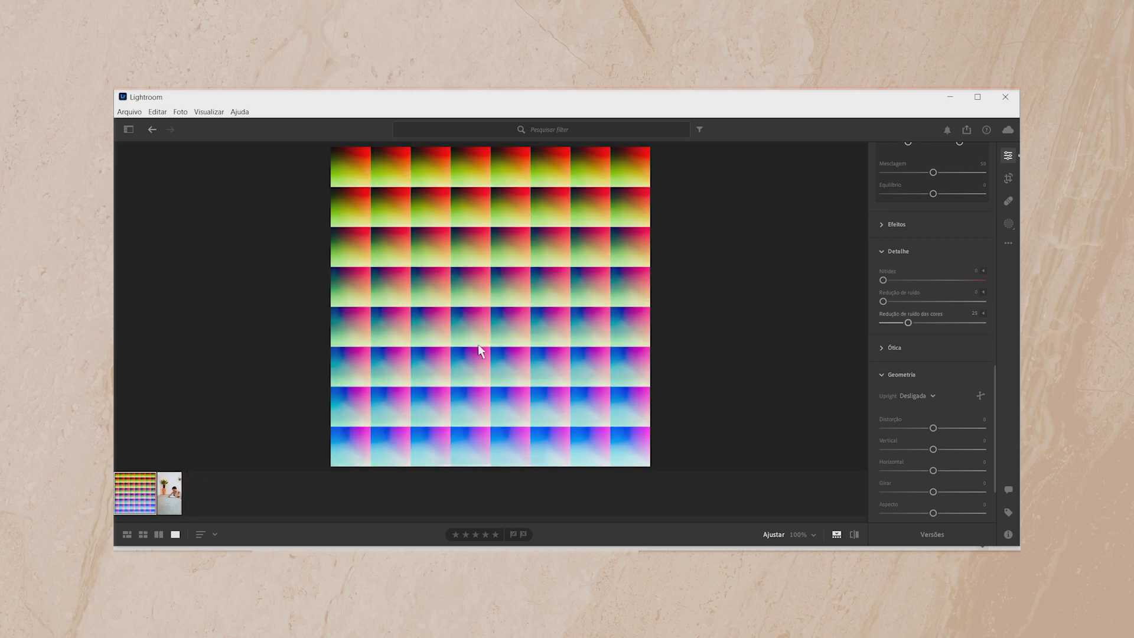
Export the colour grid image as a full-size JPG at 90% quality into the YOUTUBE subfolder starting "4 - HOW TO MAKE YOUR OWN"
right_click(378, 247)
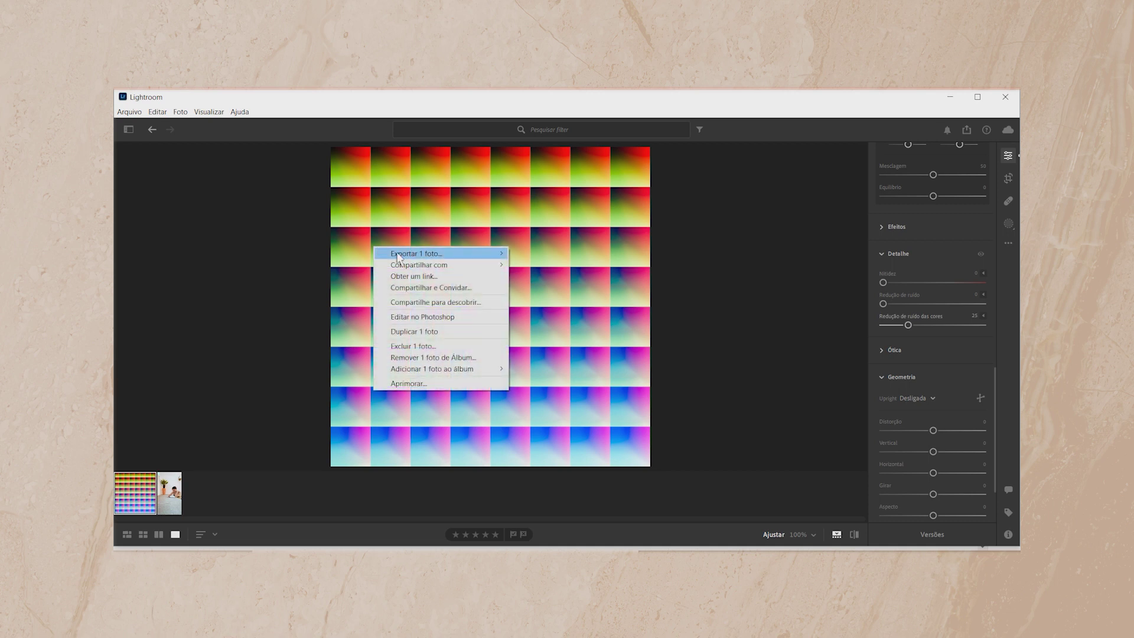
mouse_move(486, 253)
left_click(617, 256)
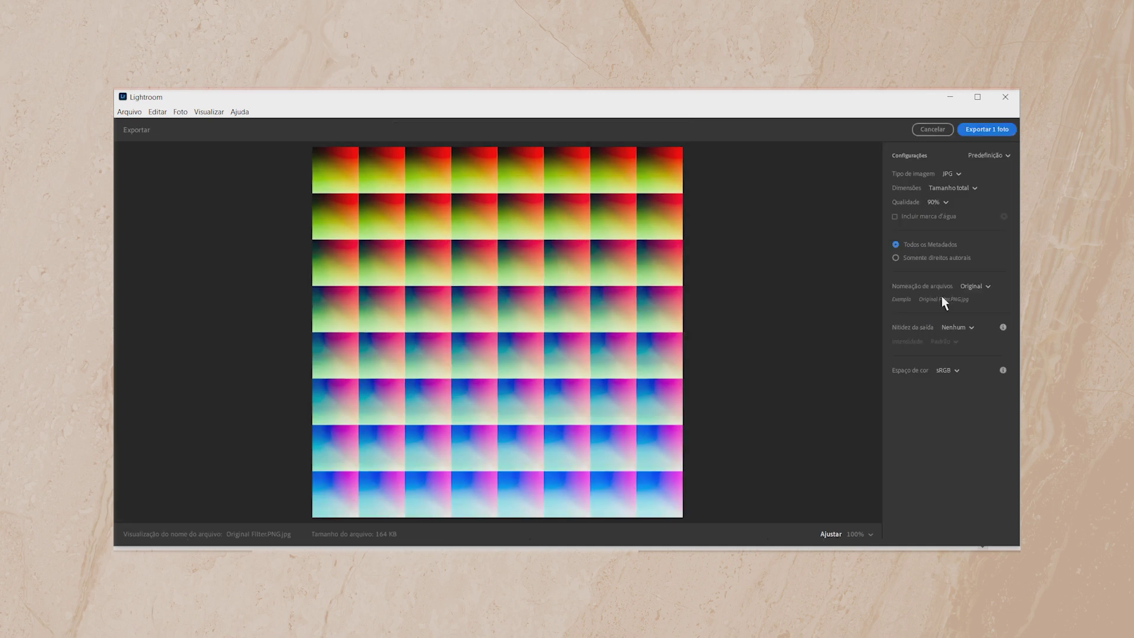
left_click(990, 136)
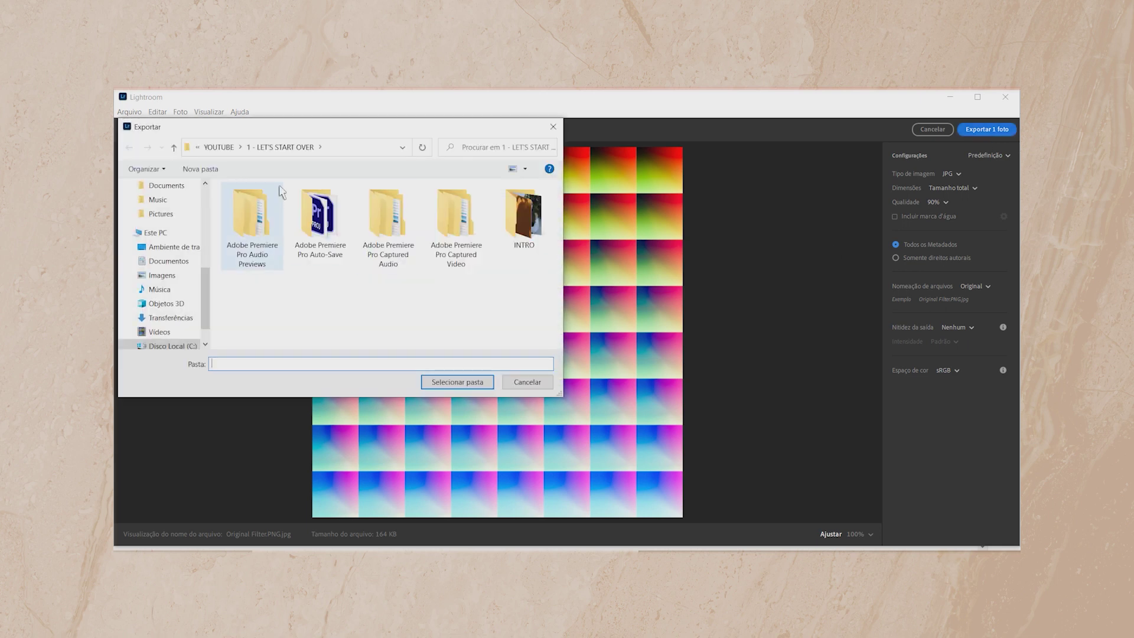
left_click(219, 147)
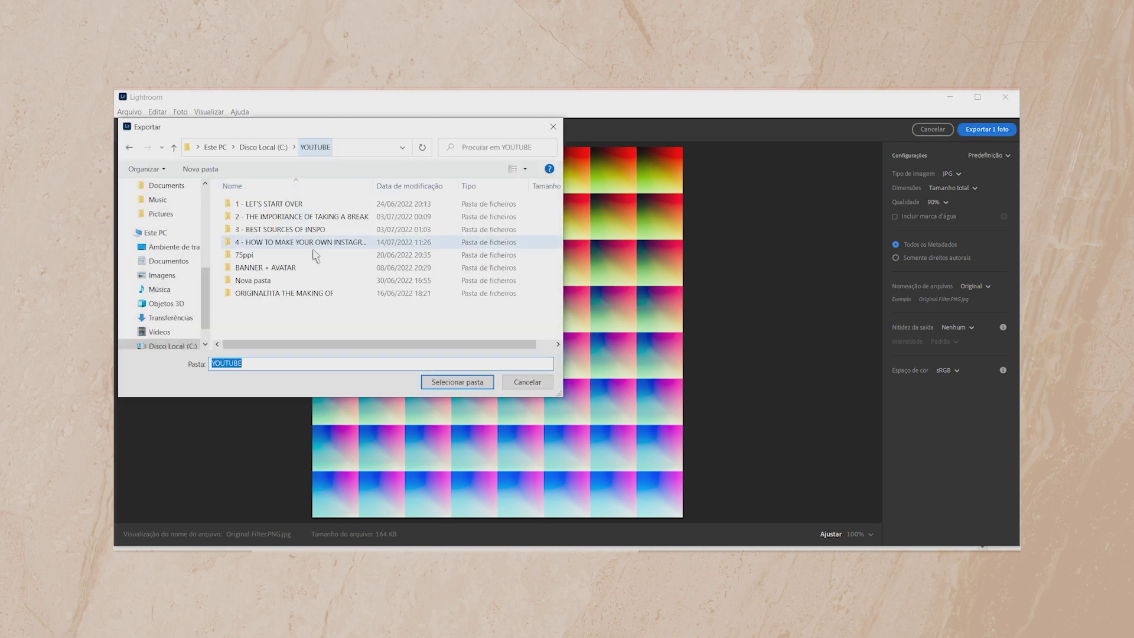
double_click(277, 243)
left_click(457, 382)
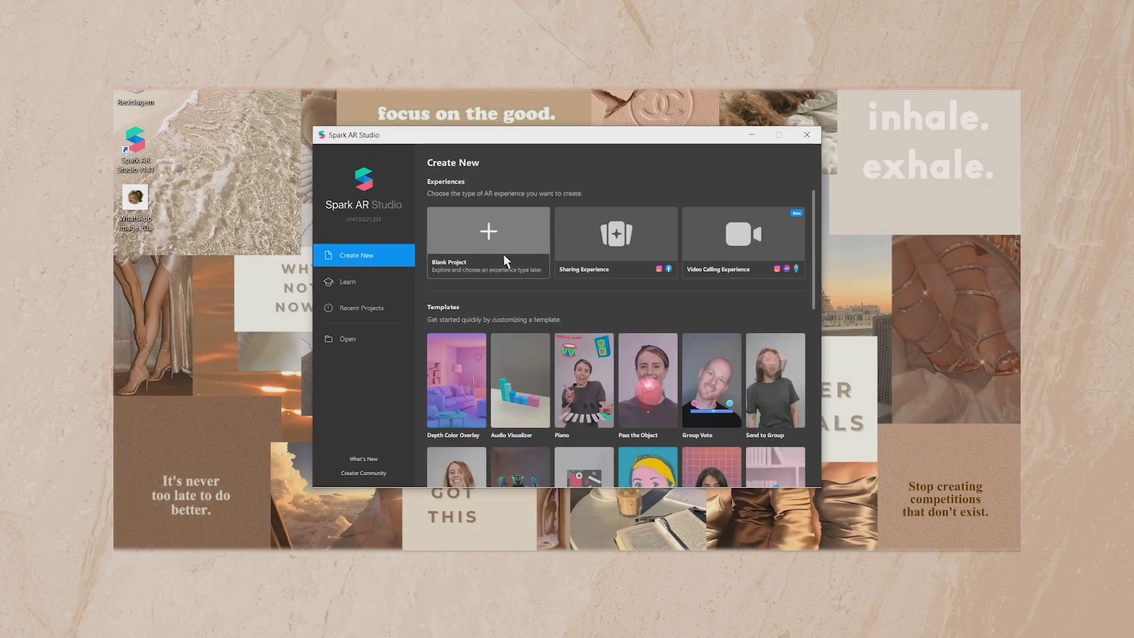
In Spark AR Studio, create a blank project and insert a canvas into the scene
left_click(503, 260)
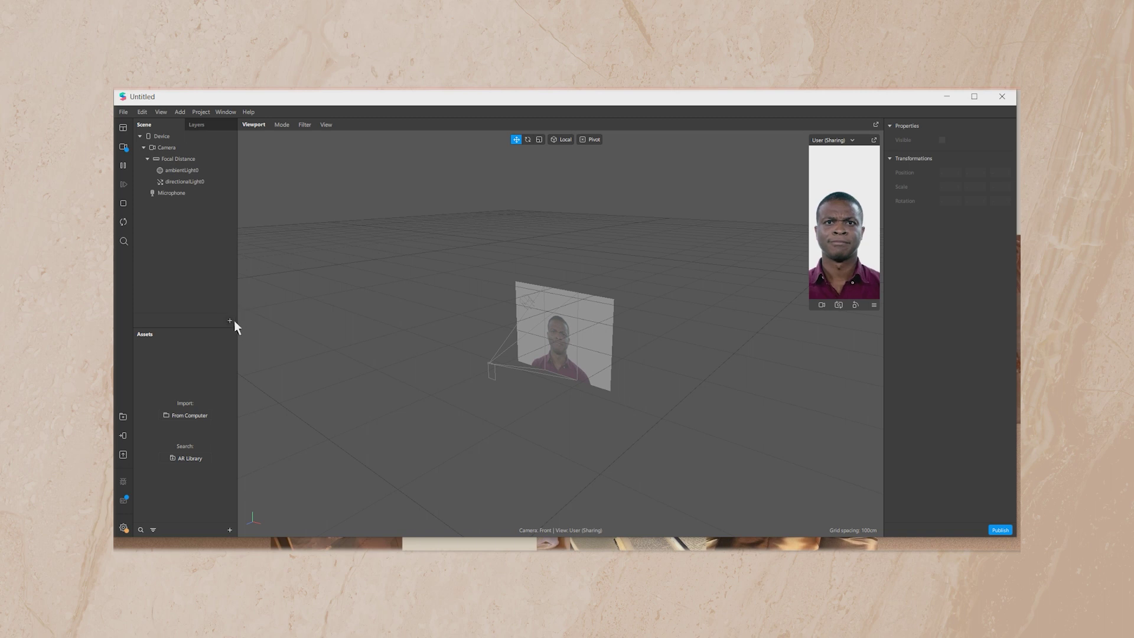
left_click(231, 320)
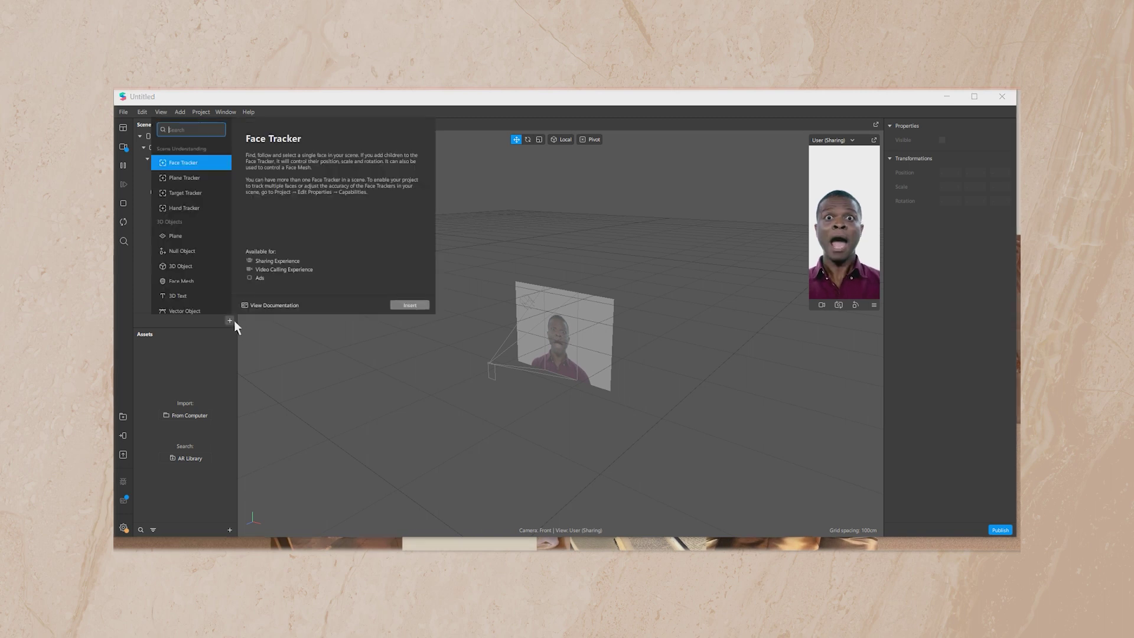
type("canvas")
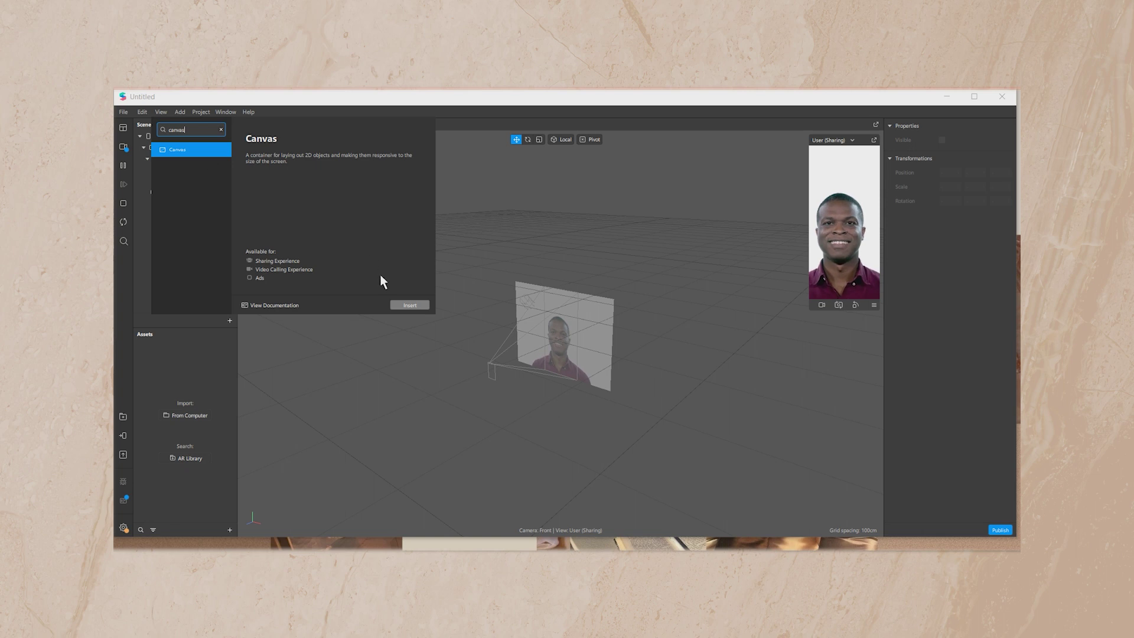
left_click(417, 306)
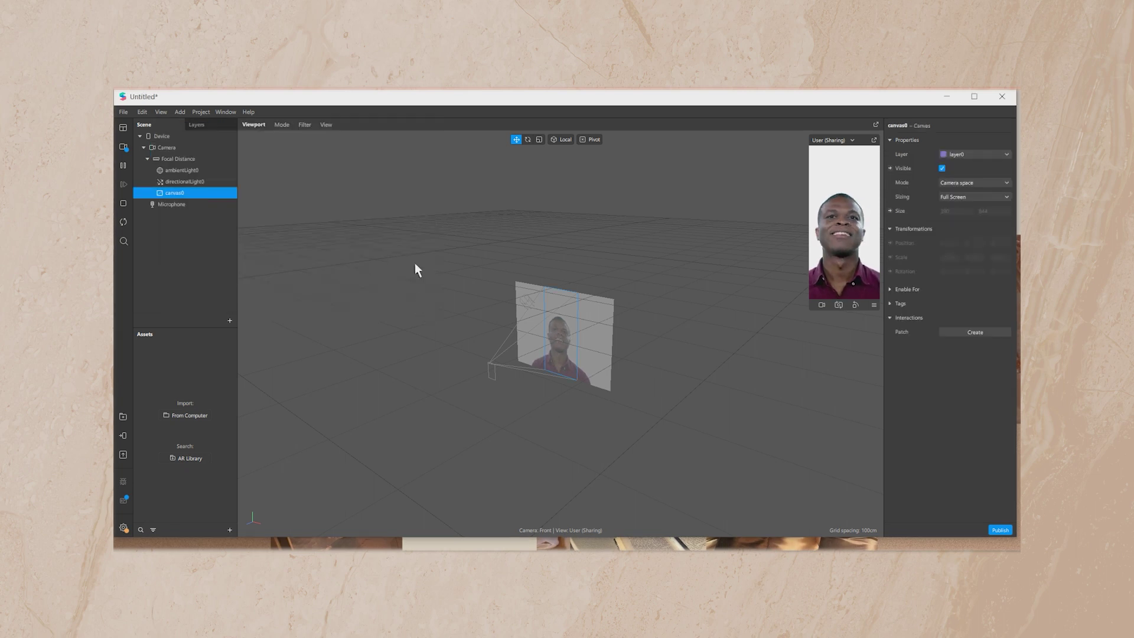
Insert a rectangle inside the canvas
left_click(230, 321)
type("recta")
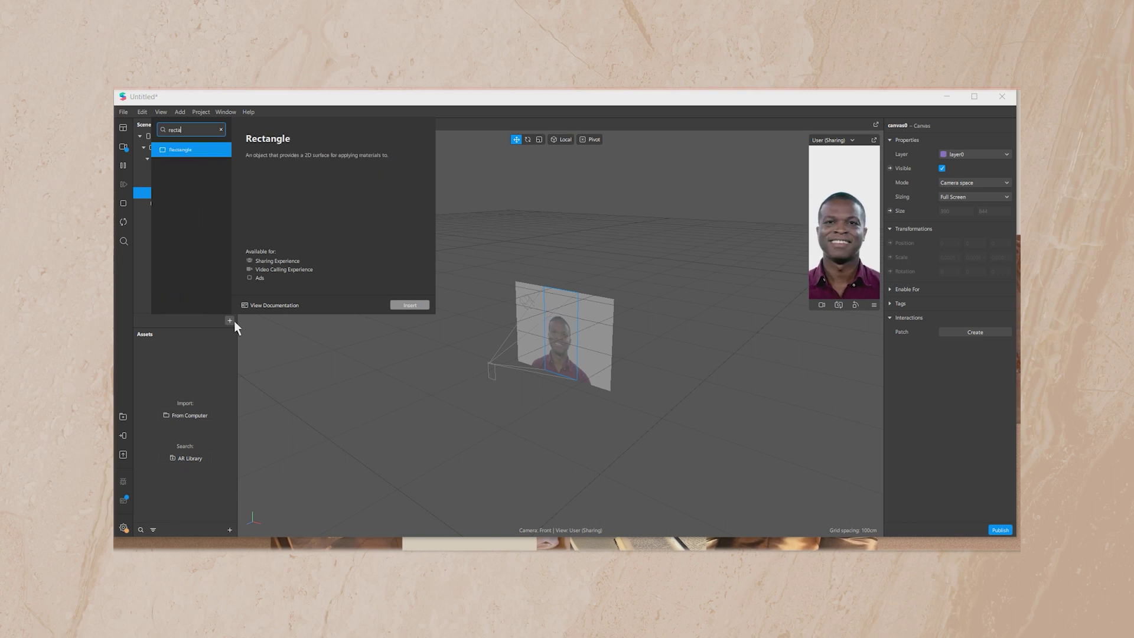
left_click(413, 306)
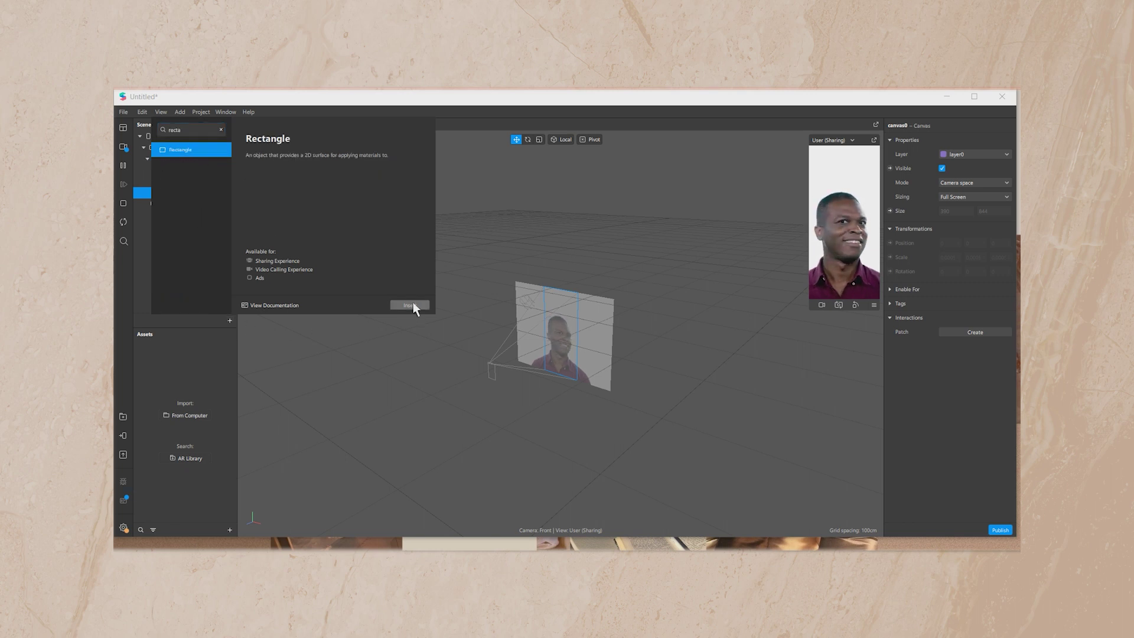
Make the rectangle fill the canvas's width and height, and assign a new material to it
left_click(957, 196)
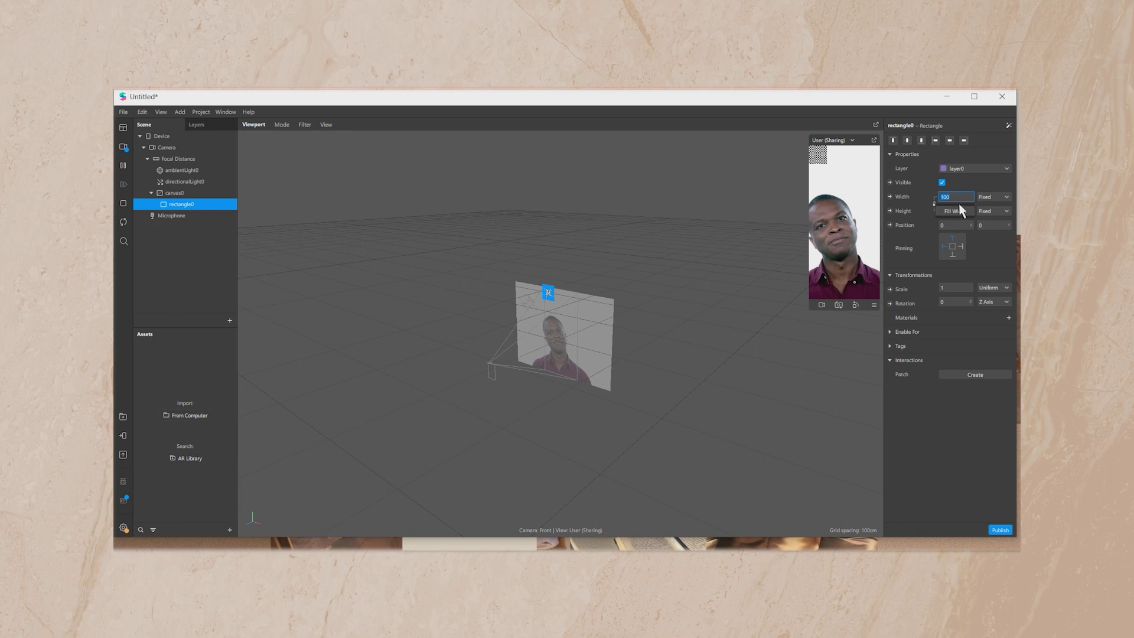
left_click(959, 210)
left_click(957, 210)
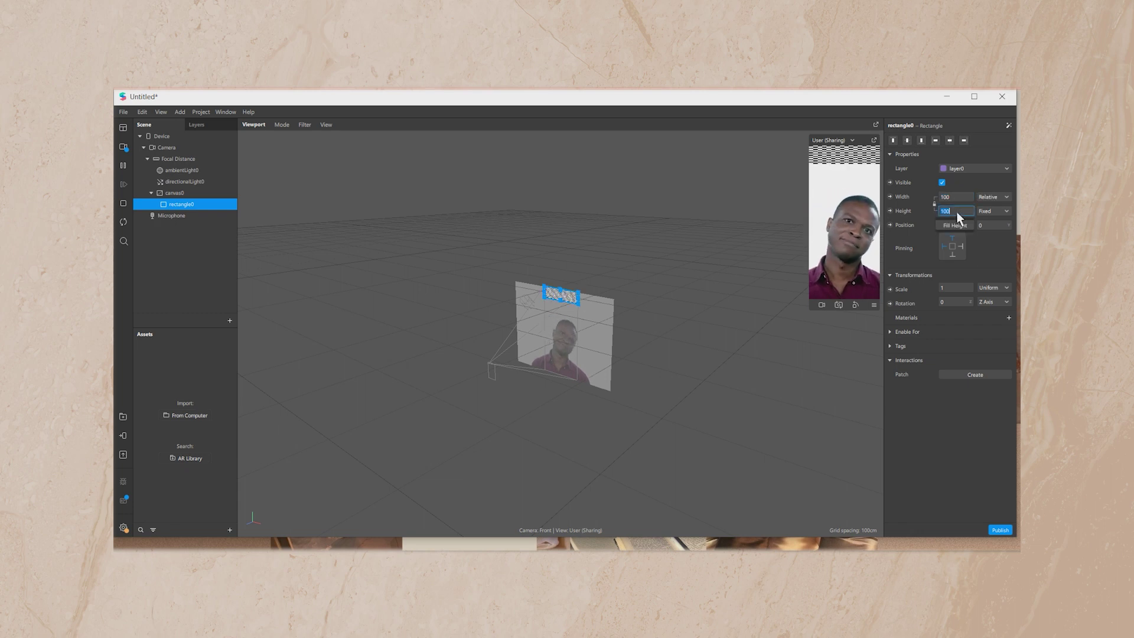
left_click(956, 226)
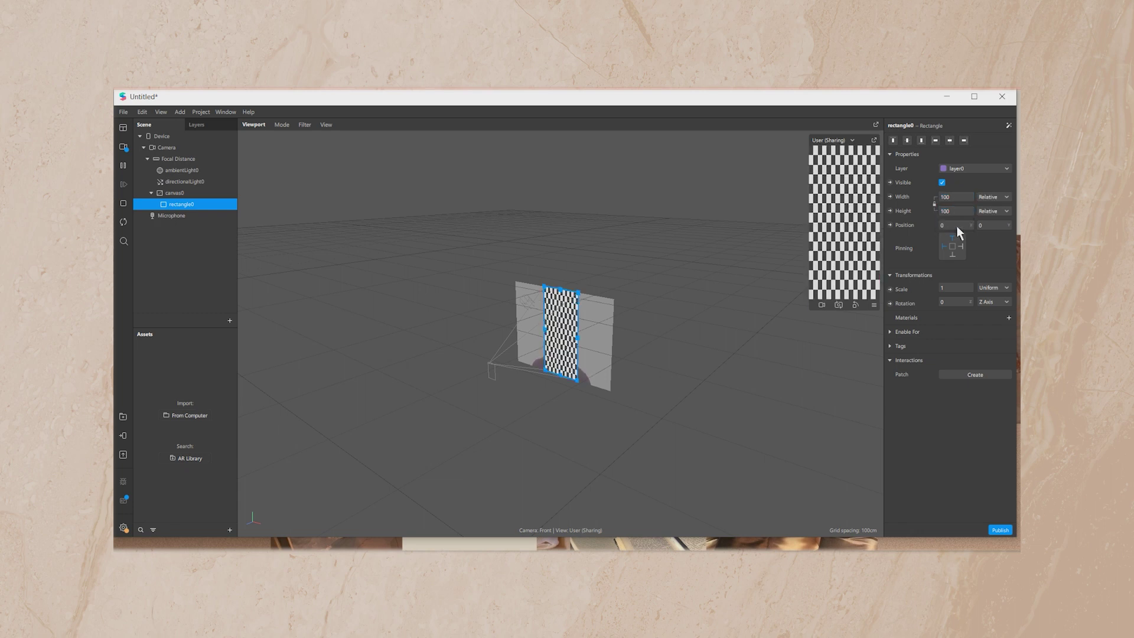
left_click(1009, 318)
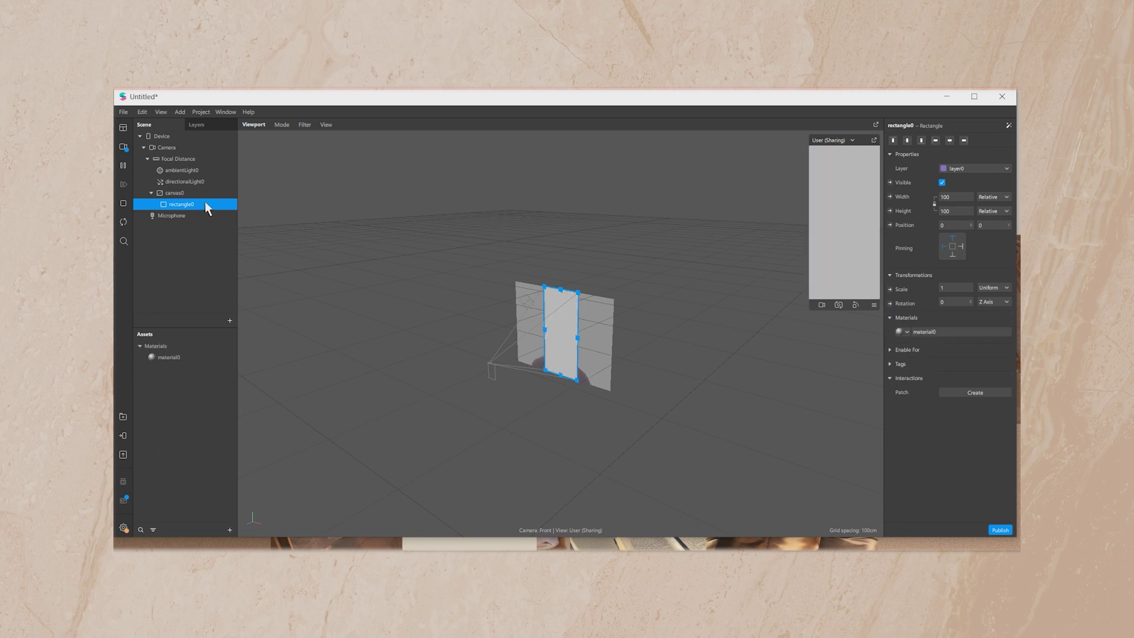
Show the Patch Editor and create a diffuse texture patch for the rectangle's material, and extract the camera's texture
left_click(161, 112)
left_click(177, 127)
left_click(187, 360)
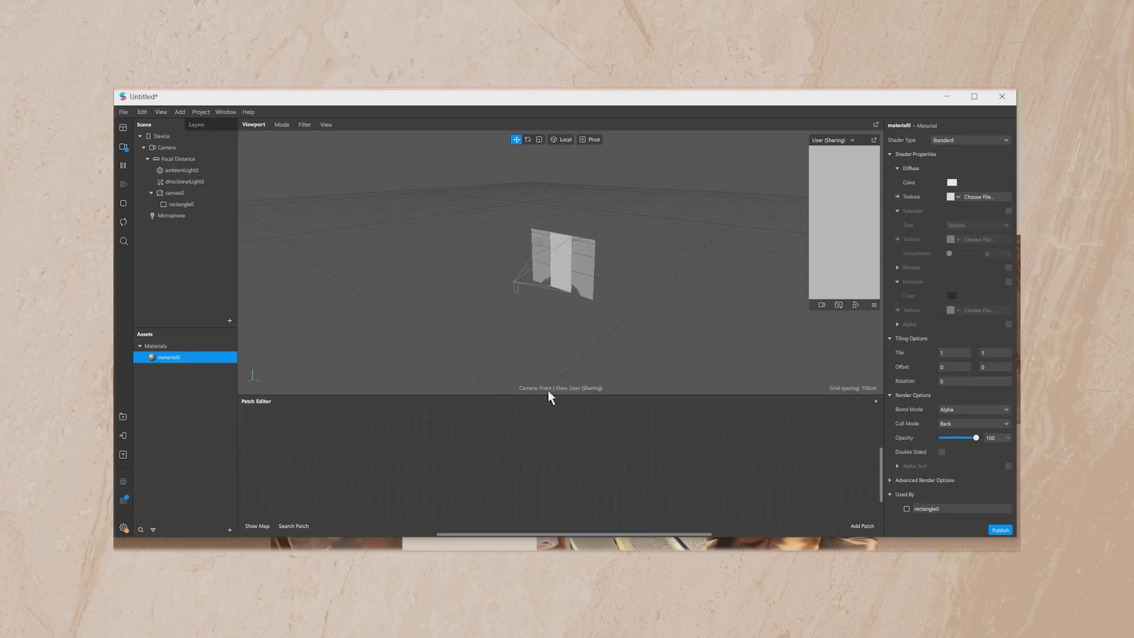
left_click(898, 197)
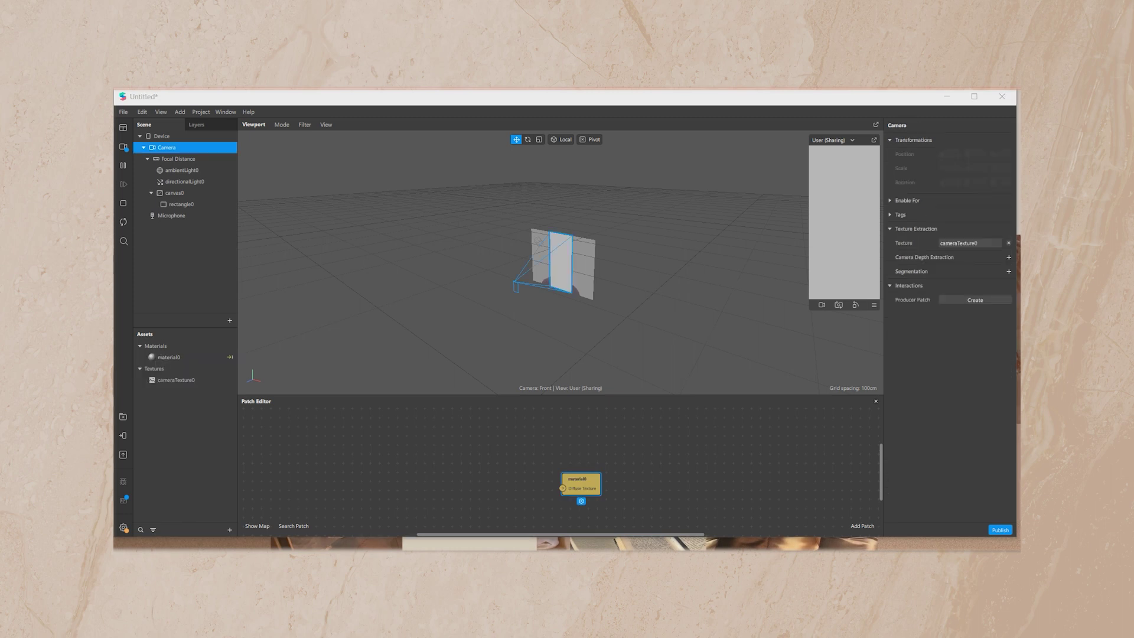
Import the exported Original Filter.PNG and FastColorLUT.arp from File Explorer into the project's assets
key("super+e")
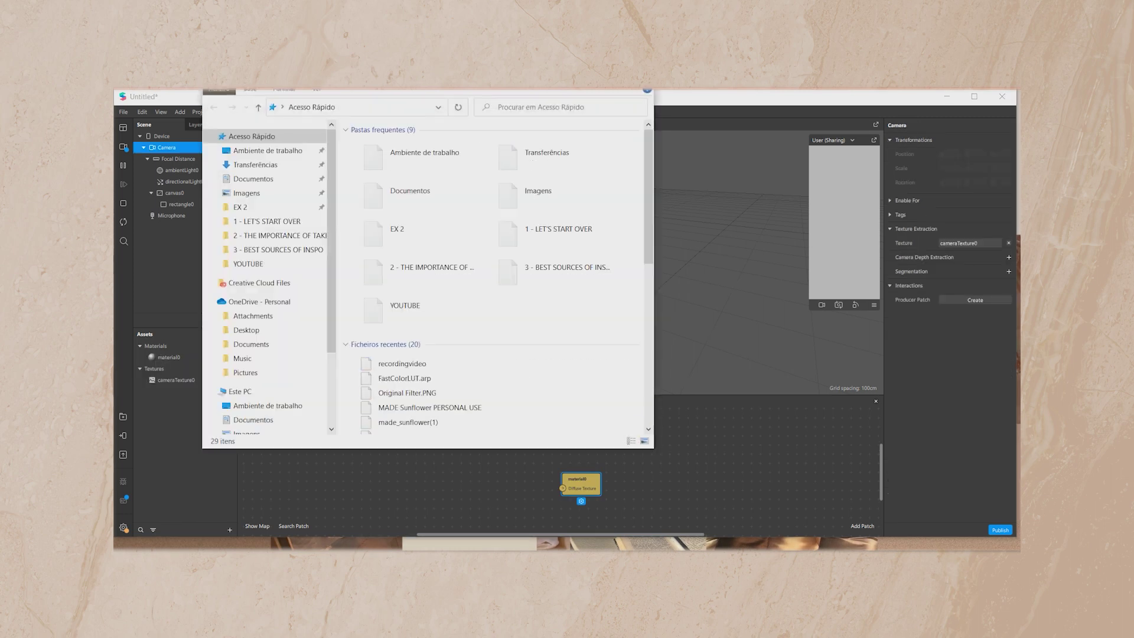
left_click_drag(455, 157, 176, 398)
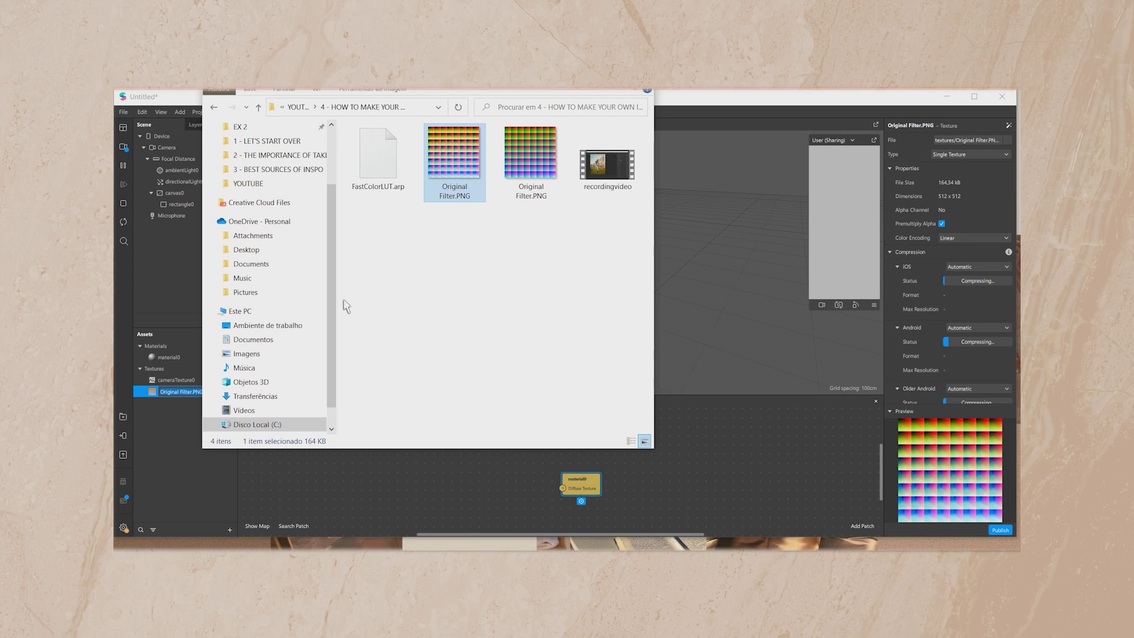
left_click(388, 161)
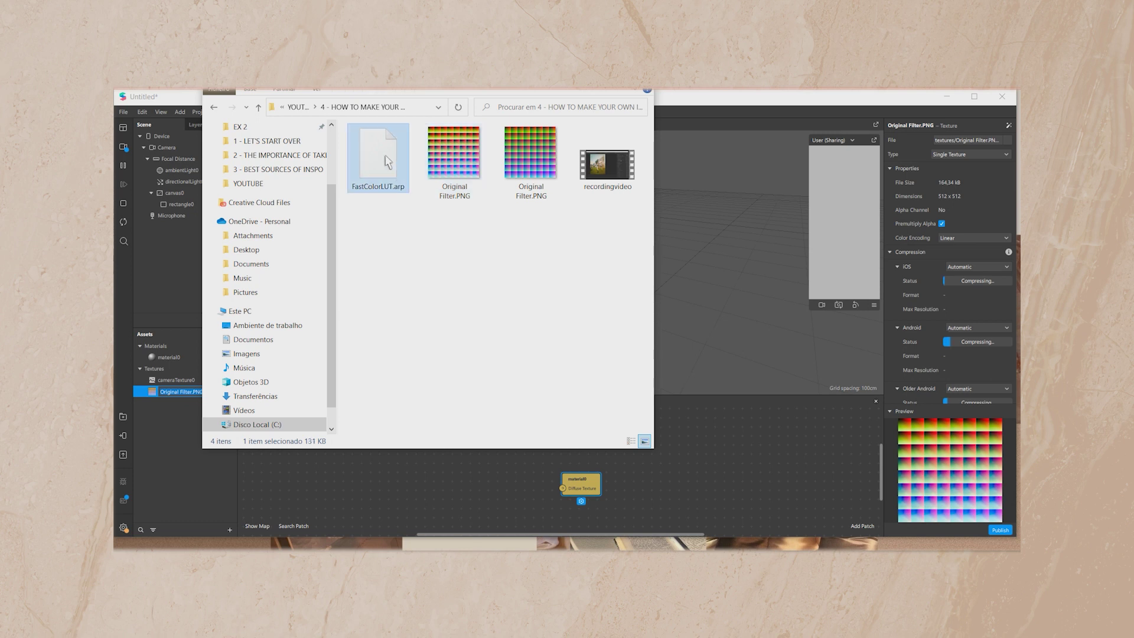
left_click_drag(388, 161, 178, 413)
Add the FastColorLUT and cameraTexture0 assets as patches in the Patch Editor, before the material patch
left_click(178, 414)
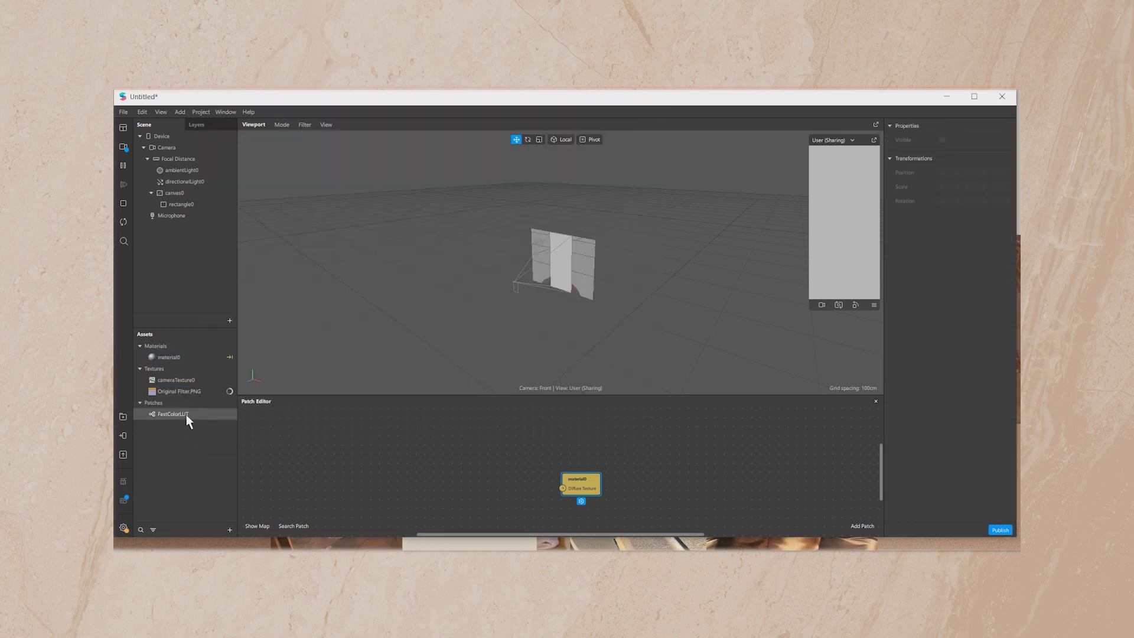
left_click_drag(524, 441, 524, 449)
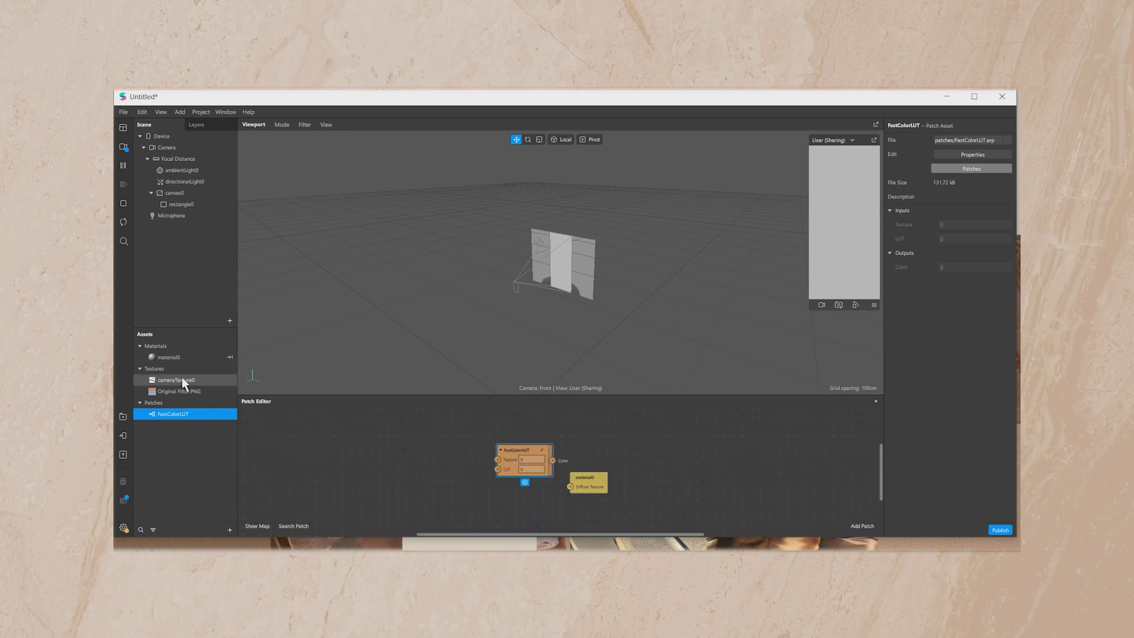
left_click(180, 381)
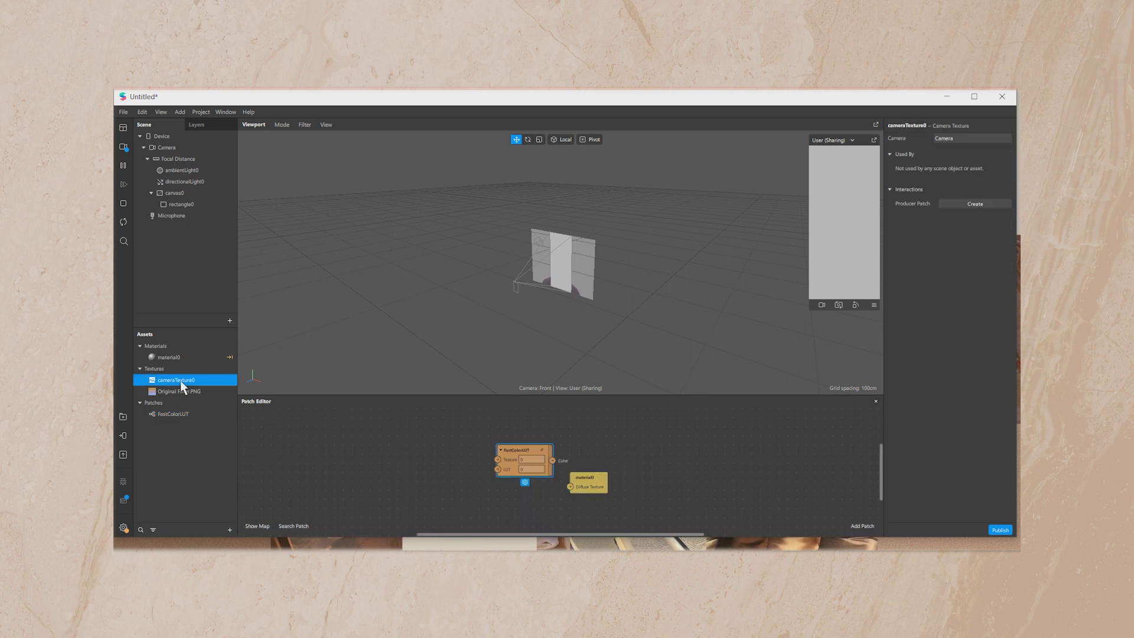
left_click_drag(180, 381, 432, 436)
Set the compression of the Original Filter.PNG texture to None for iOS, Android and Older Android
left_click(216, 392)
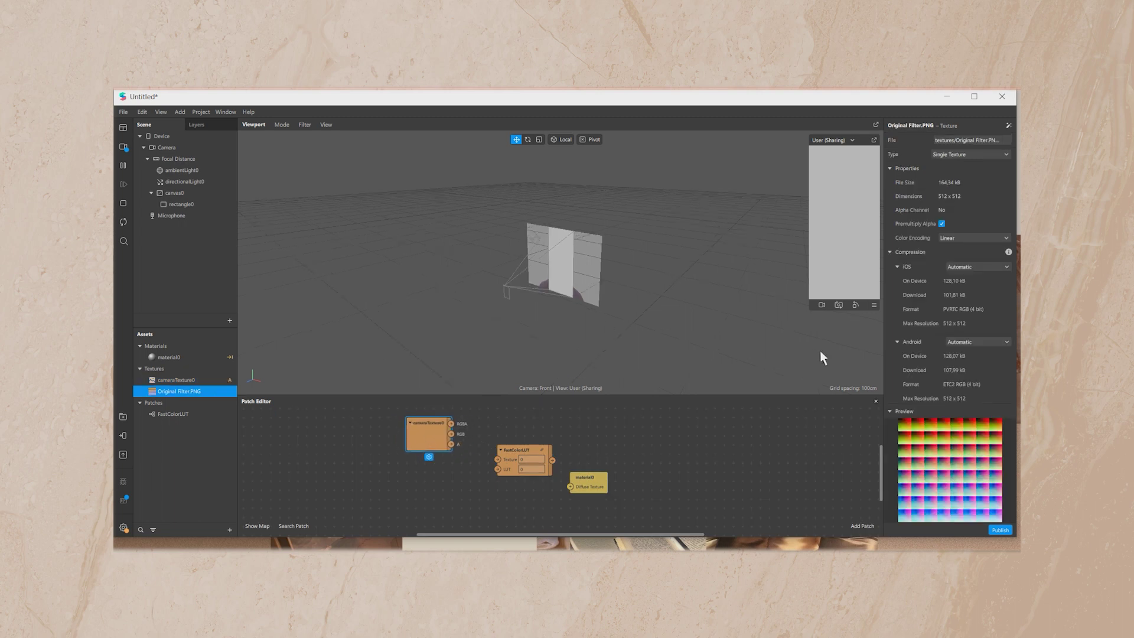
left_click(1004, 269)
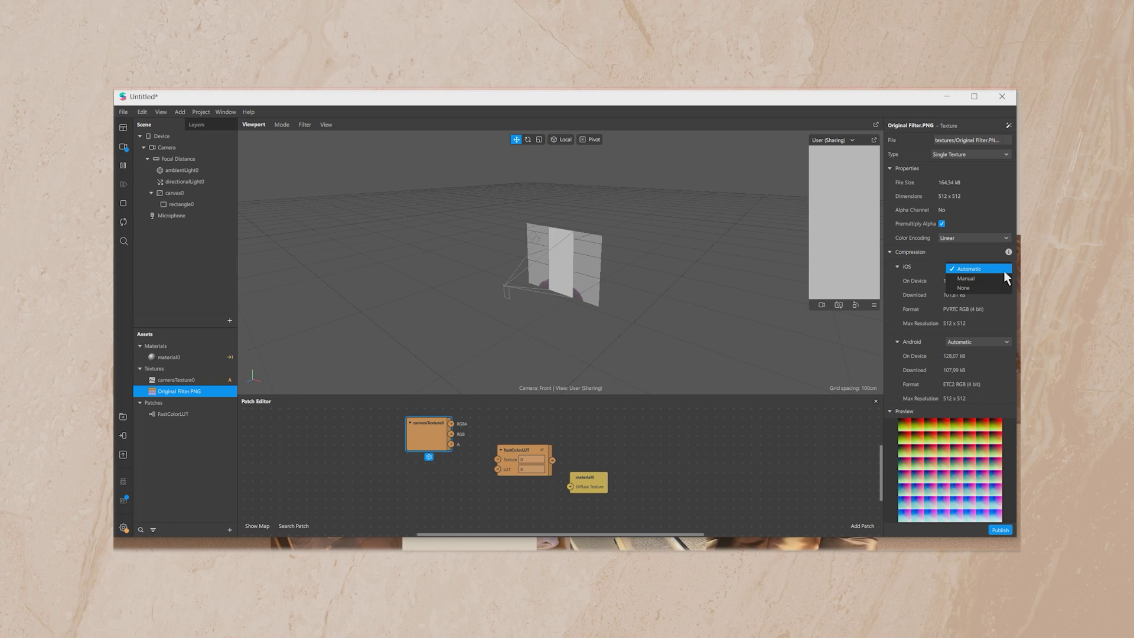
left_click(981, 288)
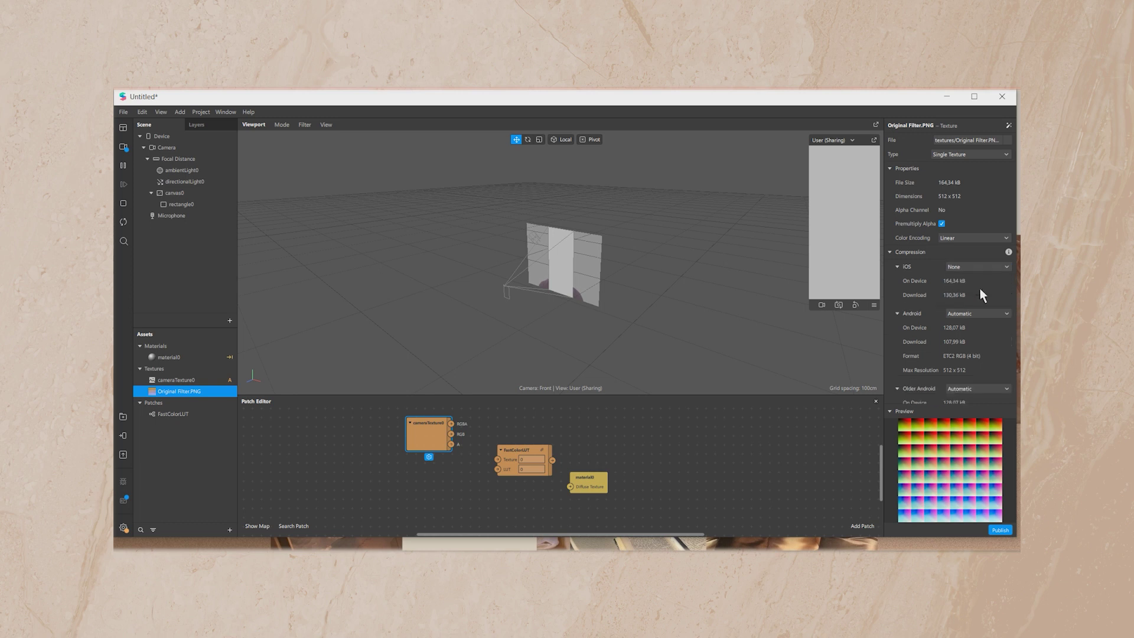
left_click(991, 315)
left_click(969, 338)
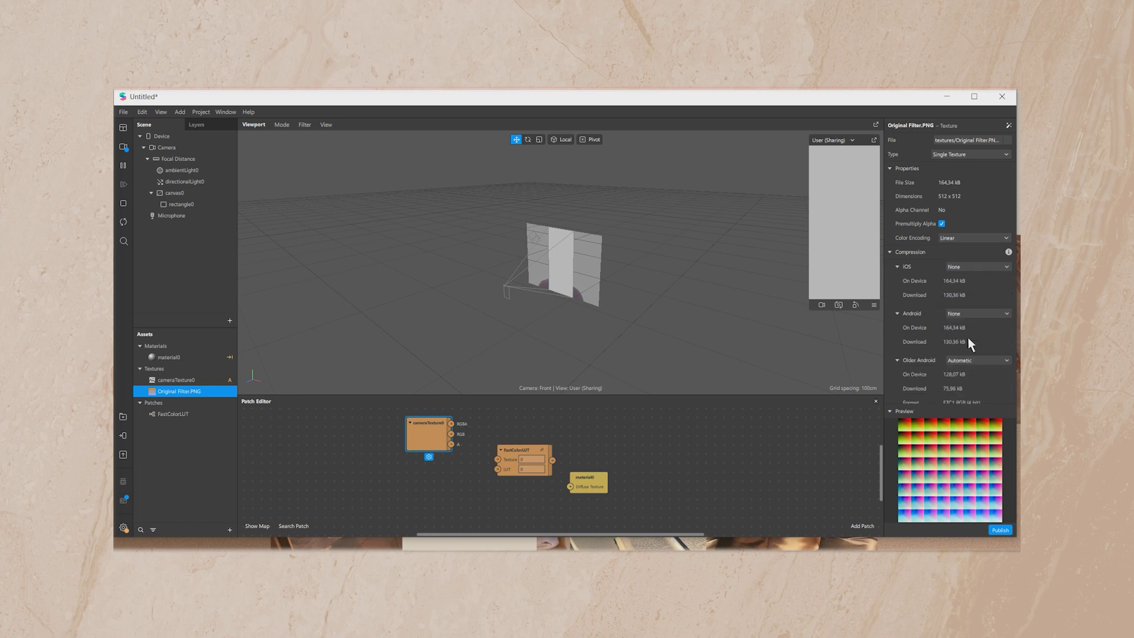
left_click(991, 375)
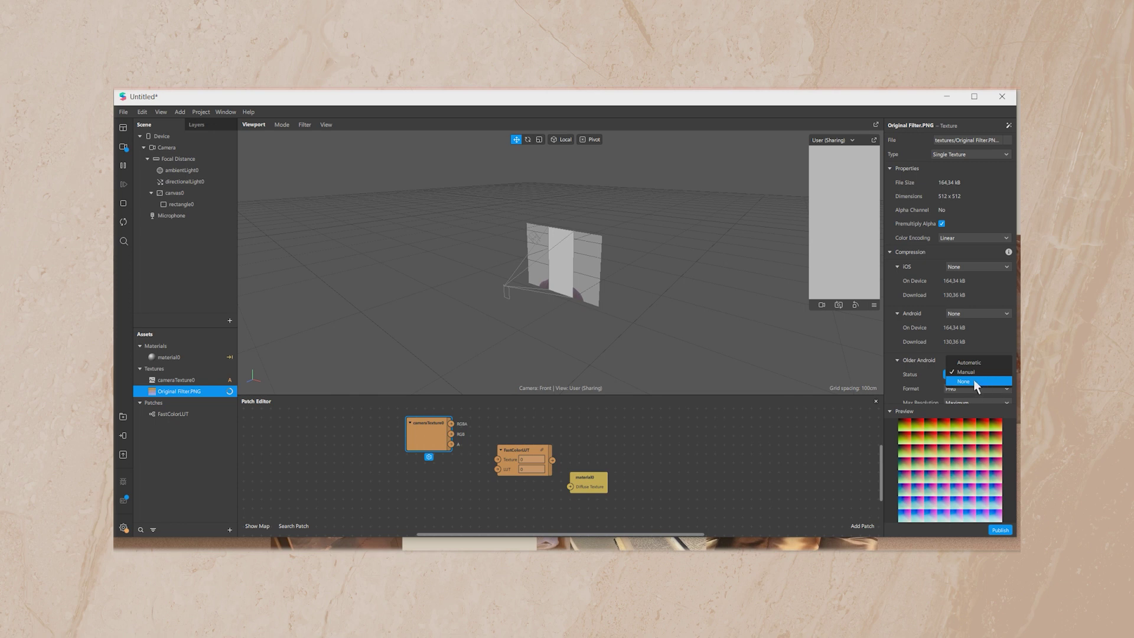
left_click(973, 381)
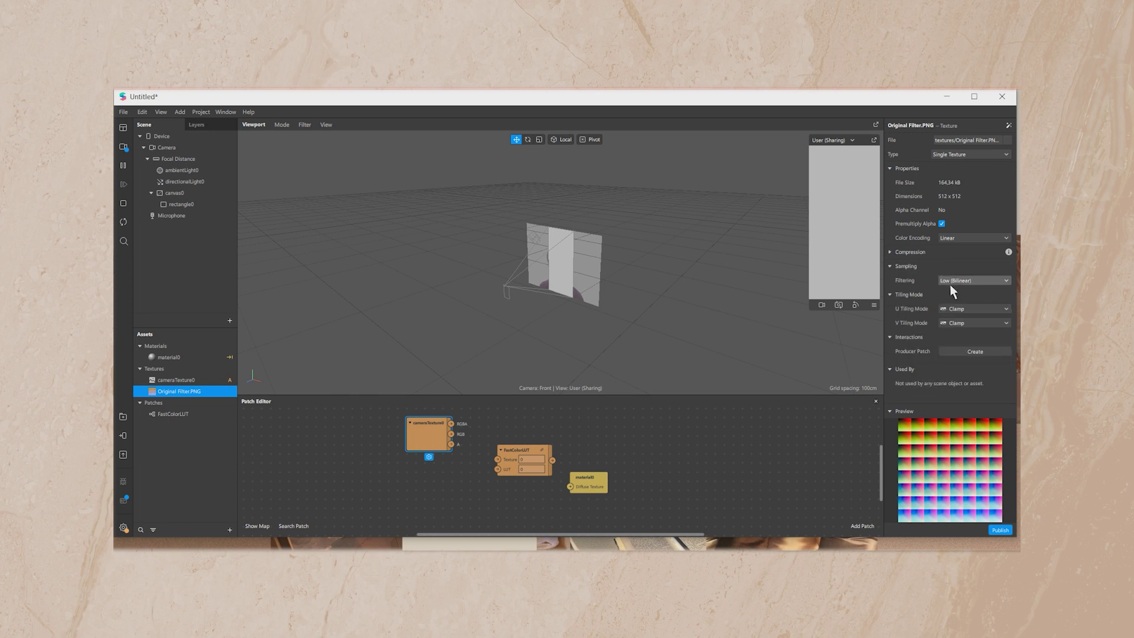
Set the sampling filtering of the Original Filter.PNG texture to None
left_click(951, 280)
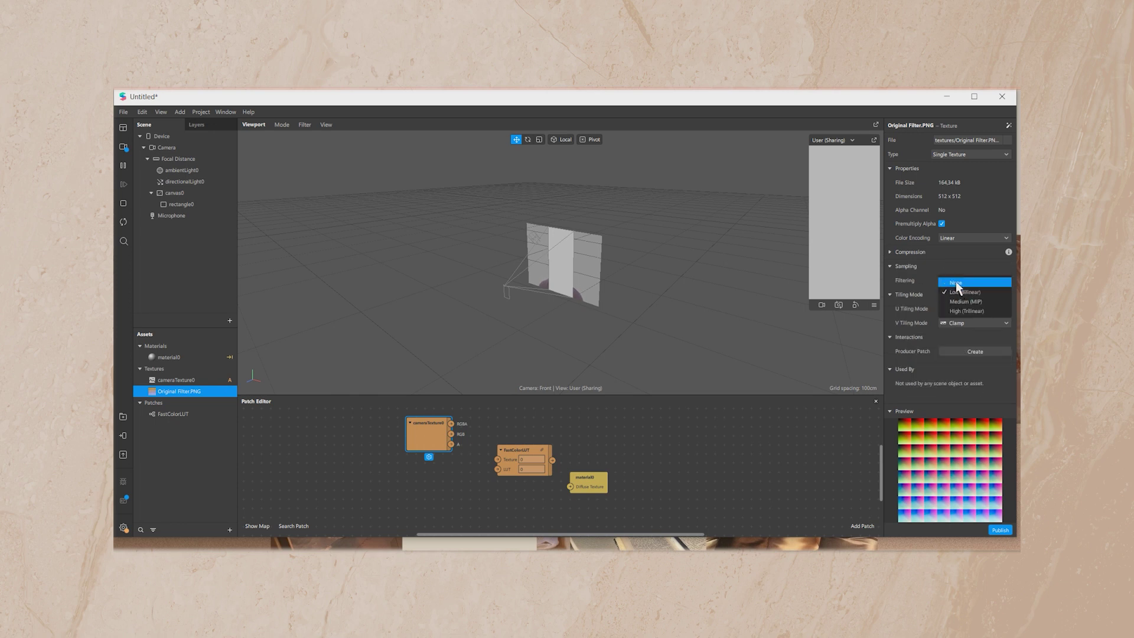
left_click(957, 283)
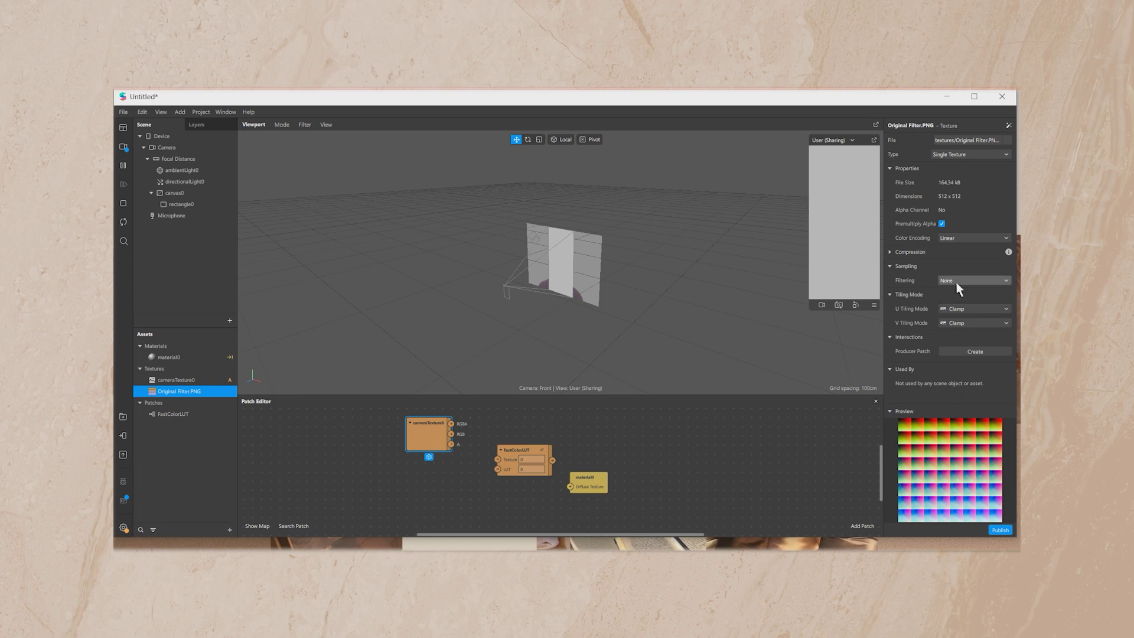
Add an Original Filter.PNG patch and wire it and cameraTexture0 through FastColorLUT into material0's Diffuse Texture
left_click_drag(195, 395, 420, 487)
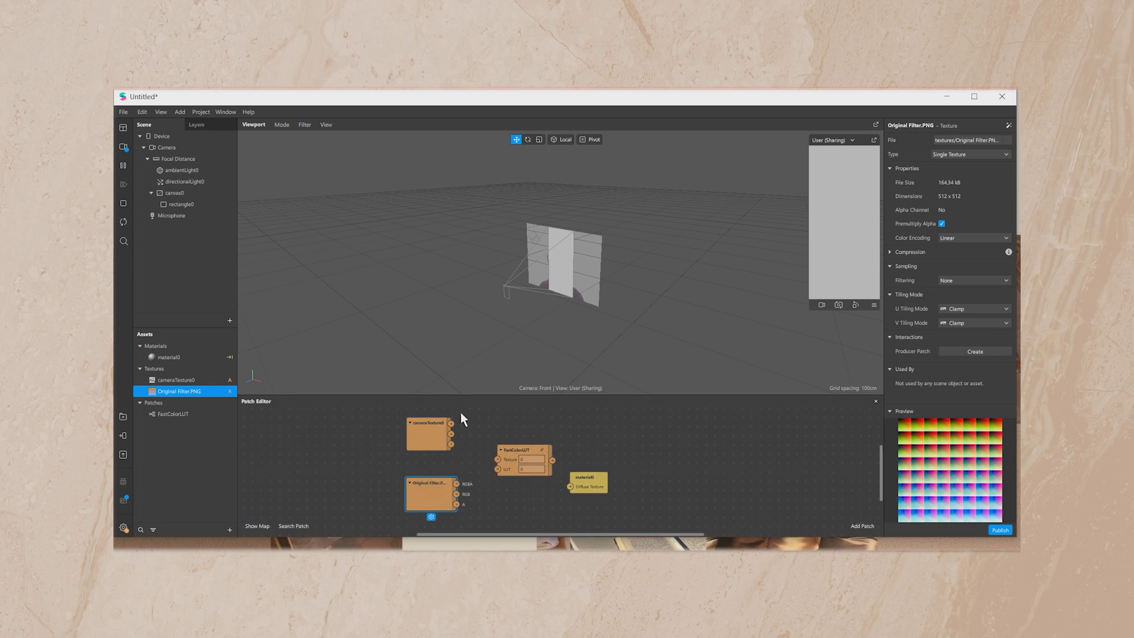
left_click_drag(452, 423, 500, 462)
left_click_drag(556, 460, 571, 486)
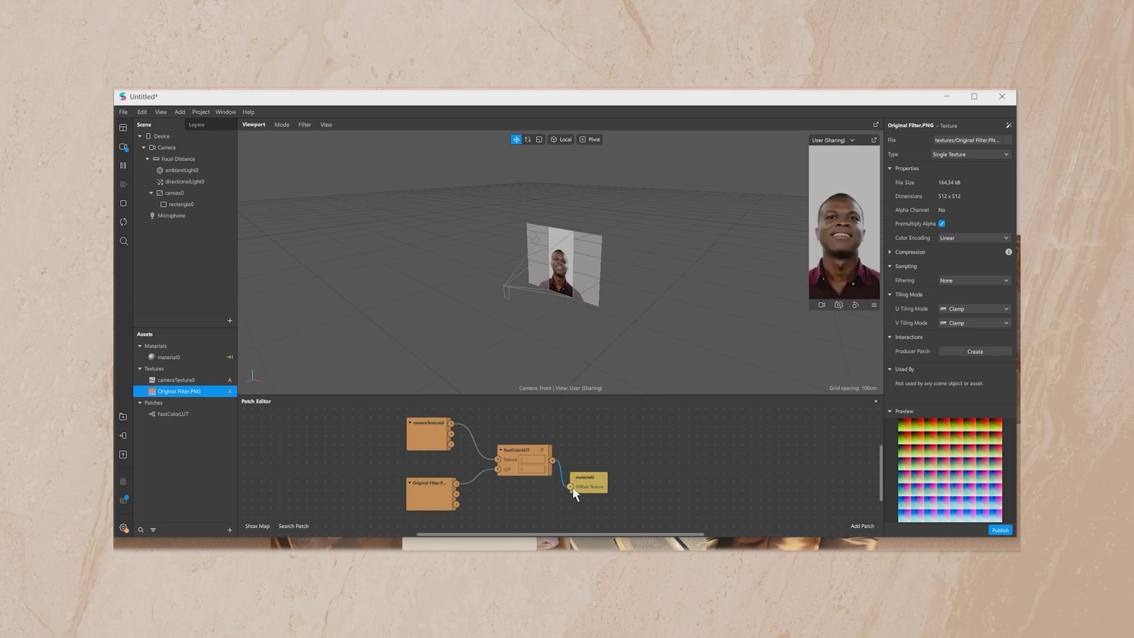
Preview the colour filter on several of the real-time simulation people
left_click(123, 147)
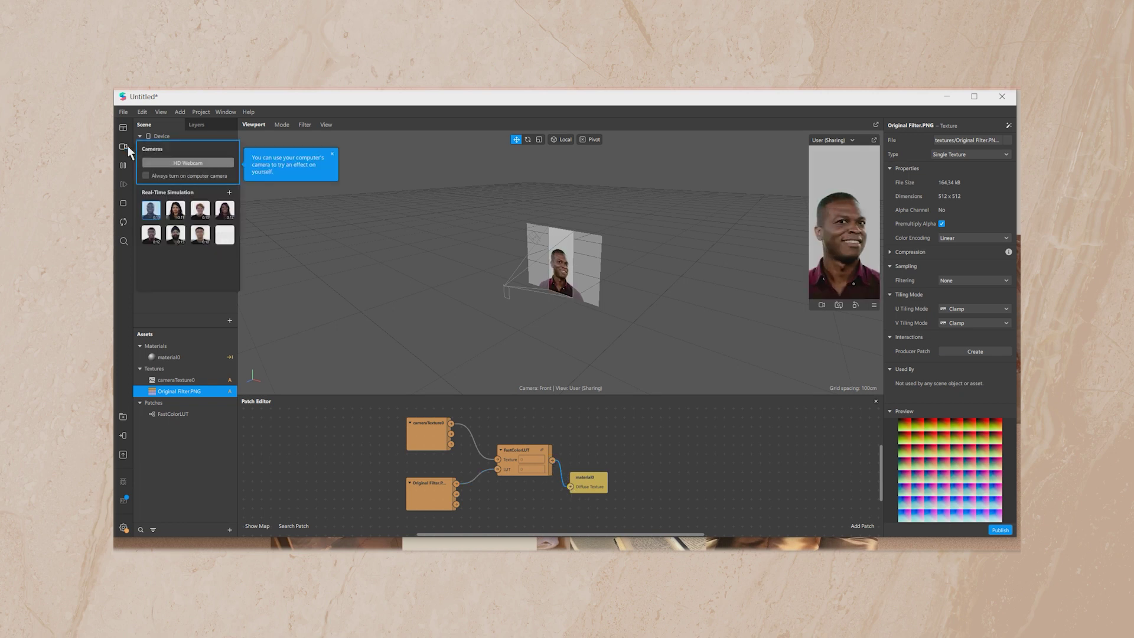
left_click(227, 212)
left_click(204, 216)
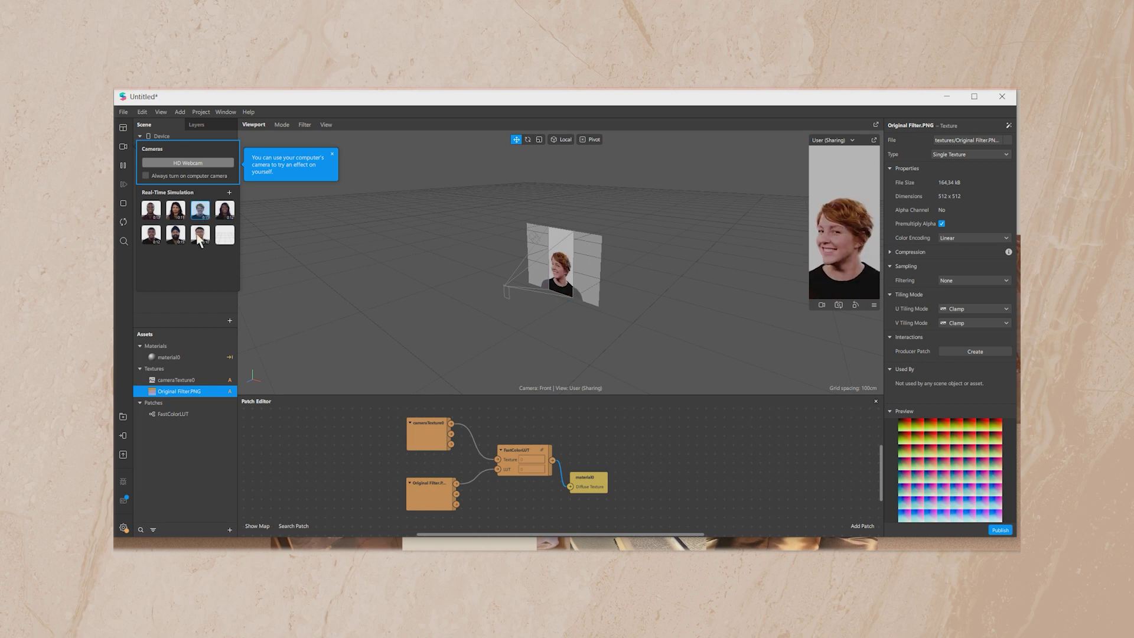
left_click(200, 235)
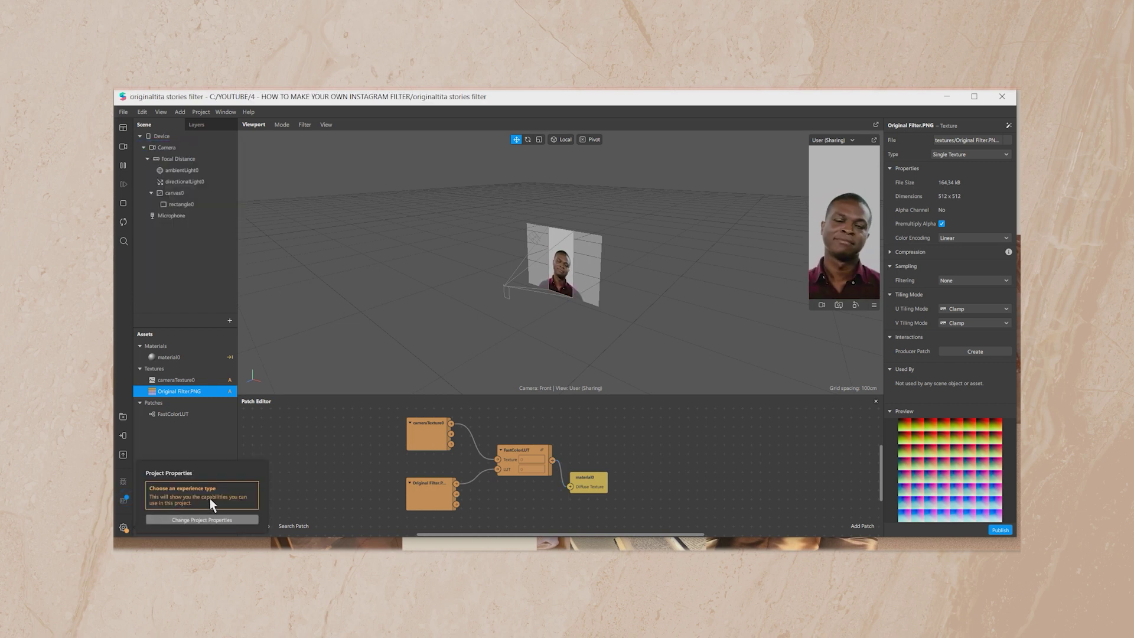
Add a Sharing Experience to the project properties, with Instagram set to Camera and existing media
left_click(226, 521)
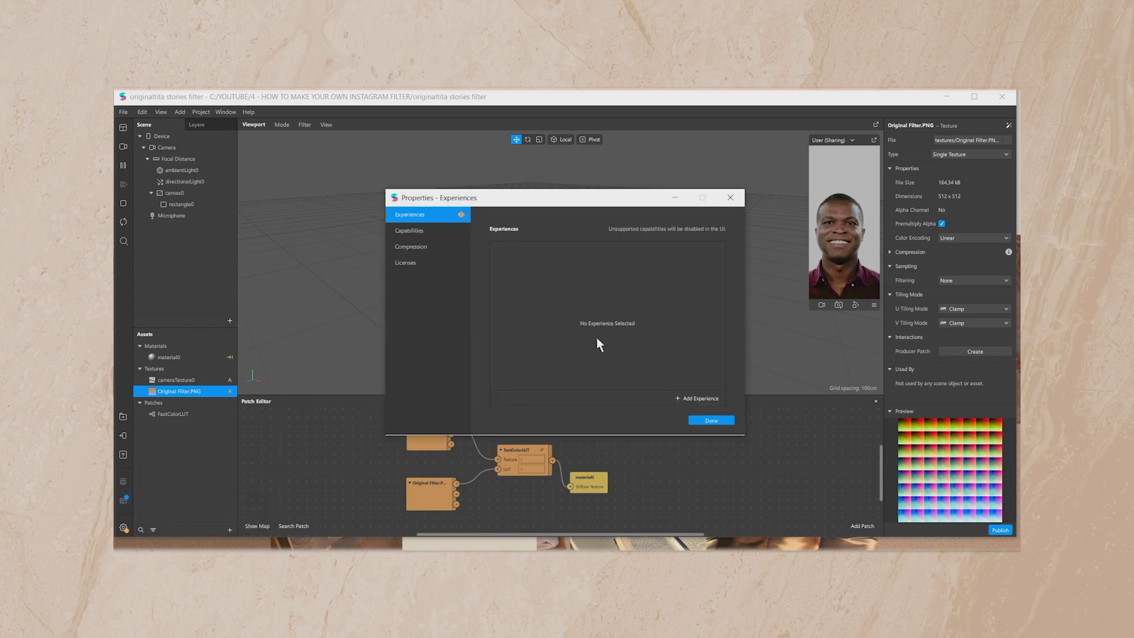
left_click(697, 398)
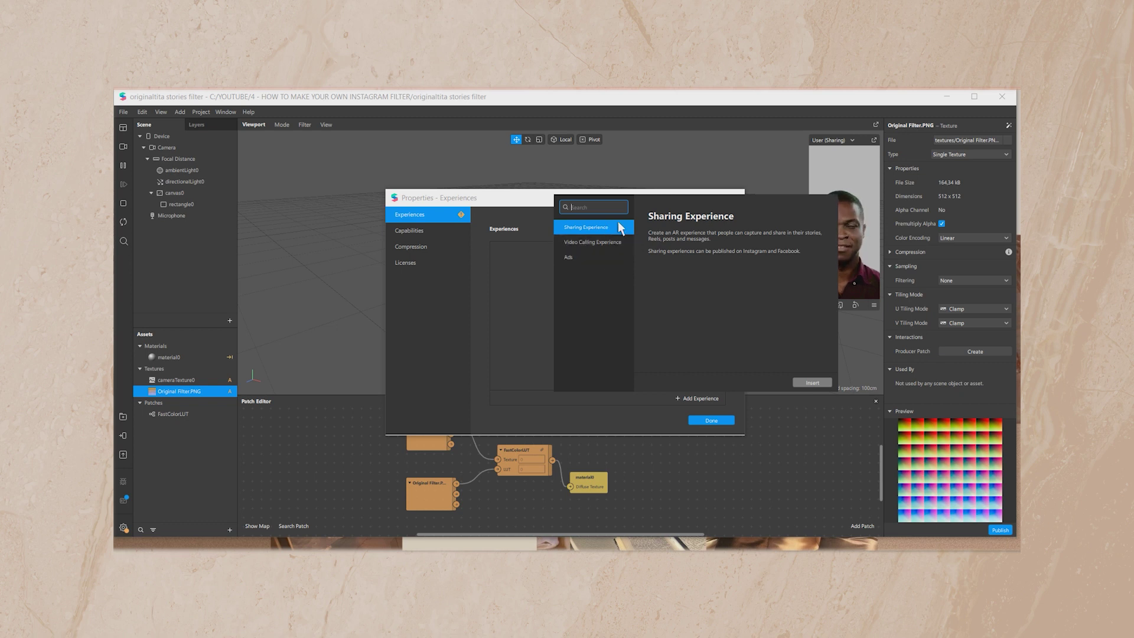
left_click(813, 383)
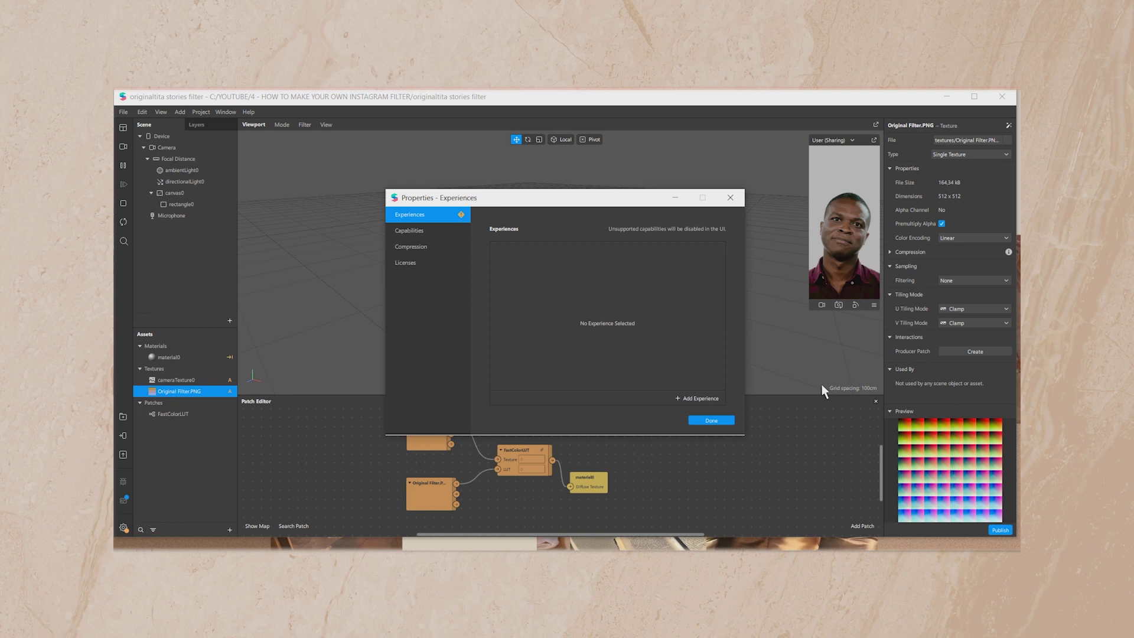
left_click(518, 290)
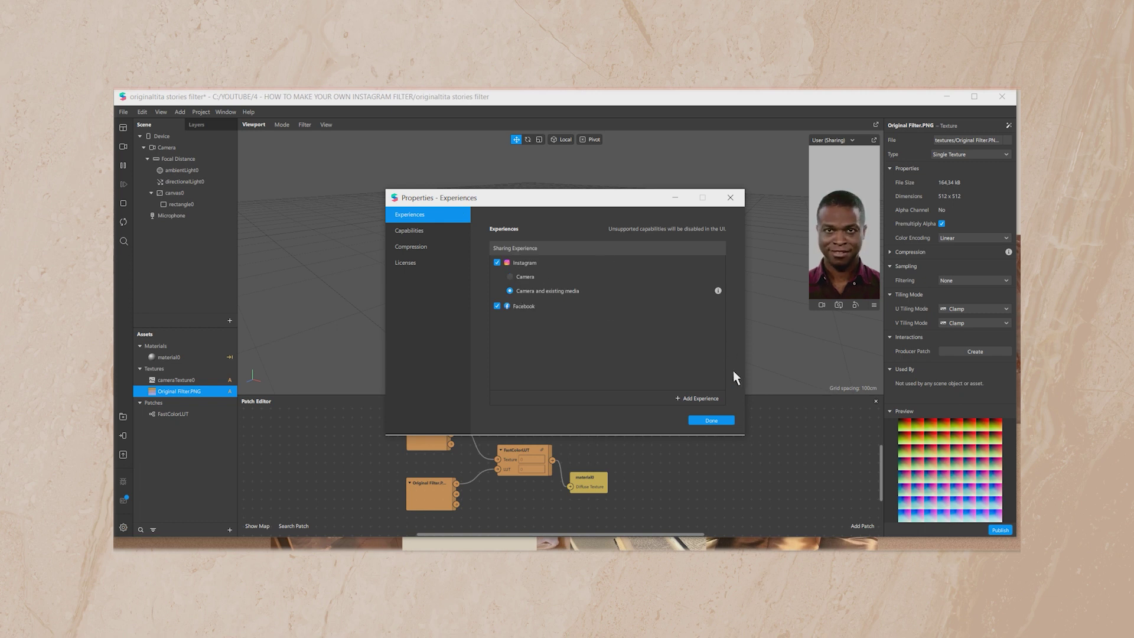
left_click(718, 421)
Upload the project to Spark AR Hub as a new effect
key("alt+e")
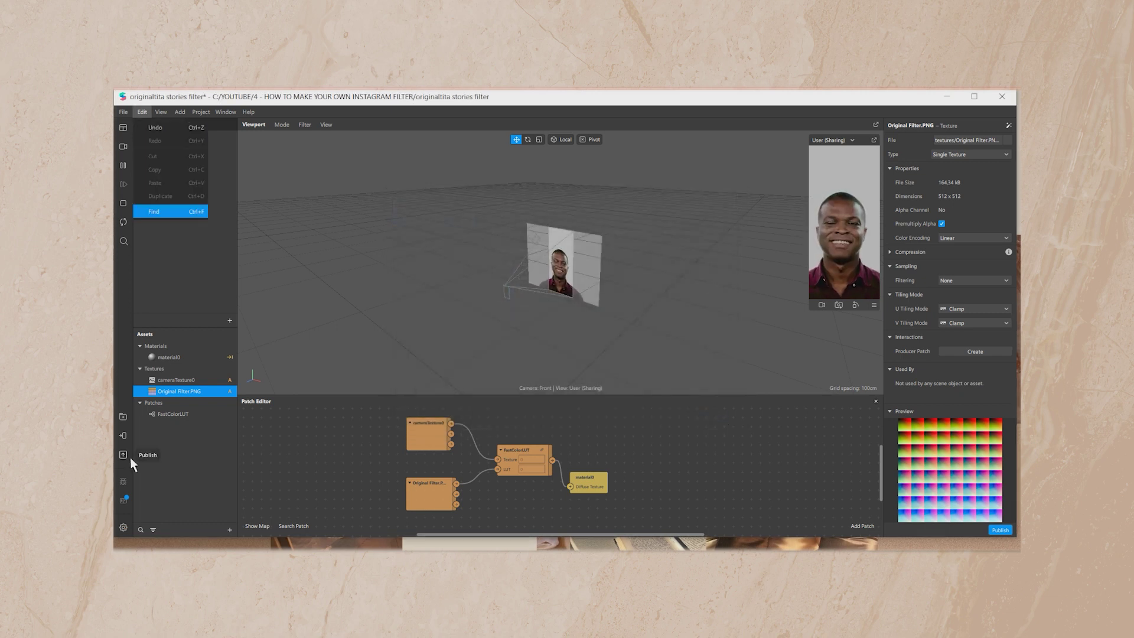
left_click(129, 457)
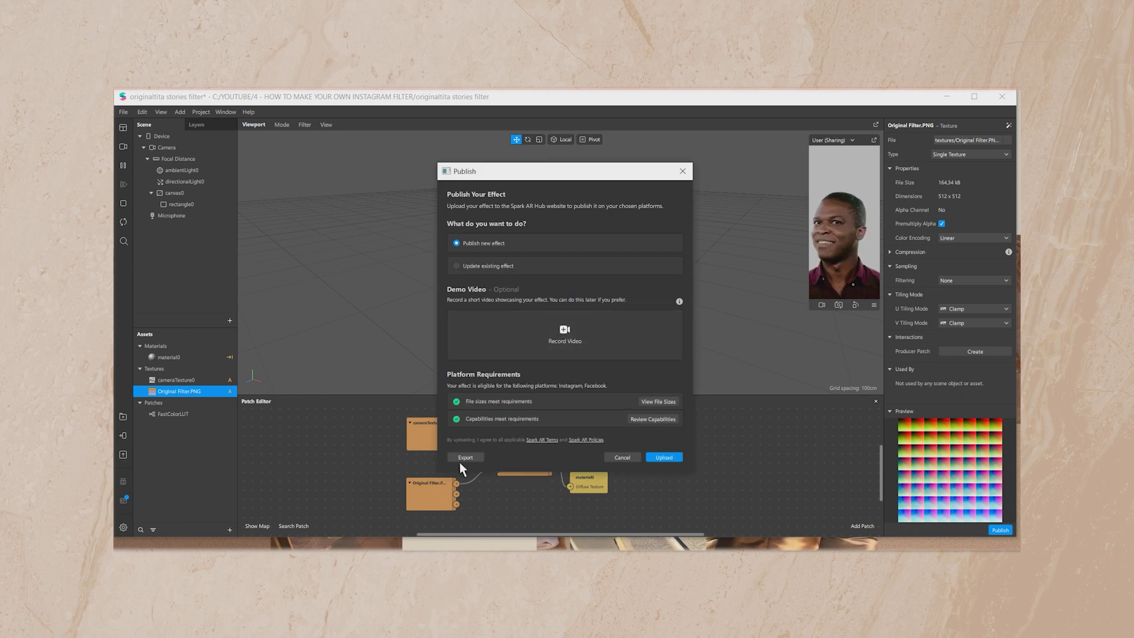
left_click(664, 457)
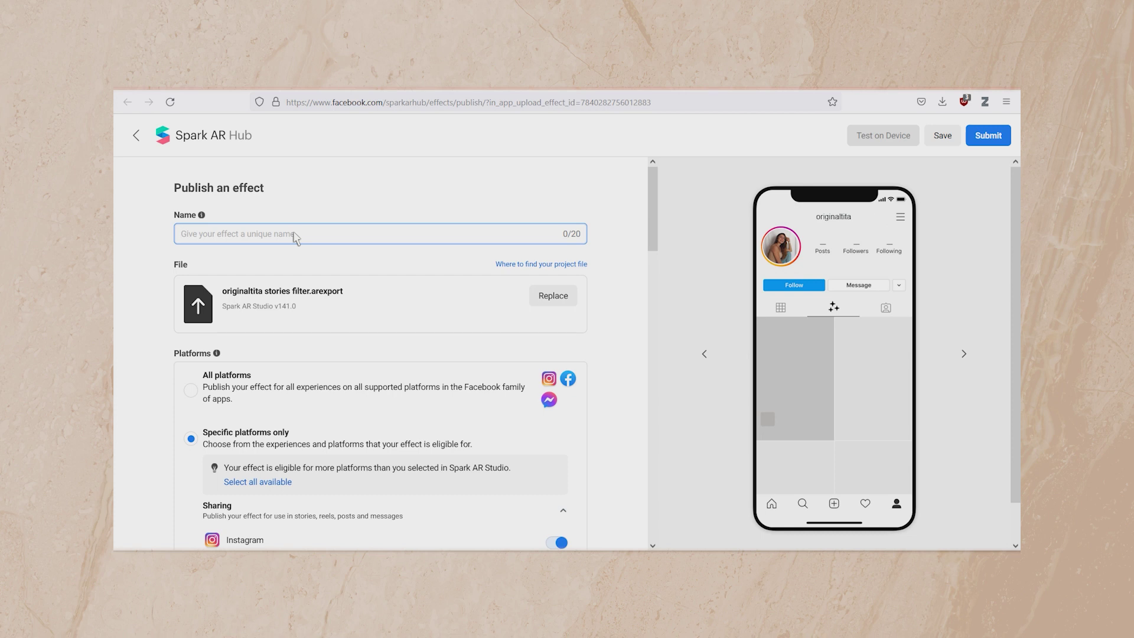
Name the effect Warm and Teal and choose all platforms for its publication
type("Warm and Teal")
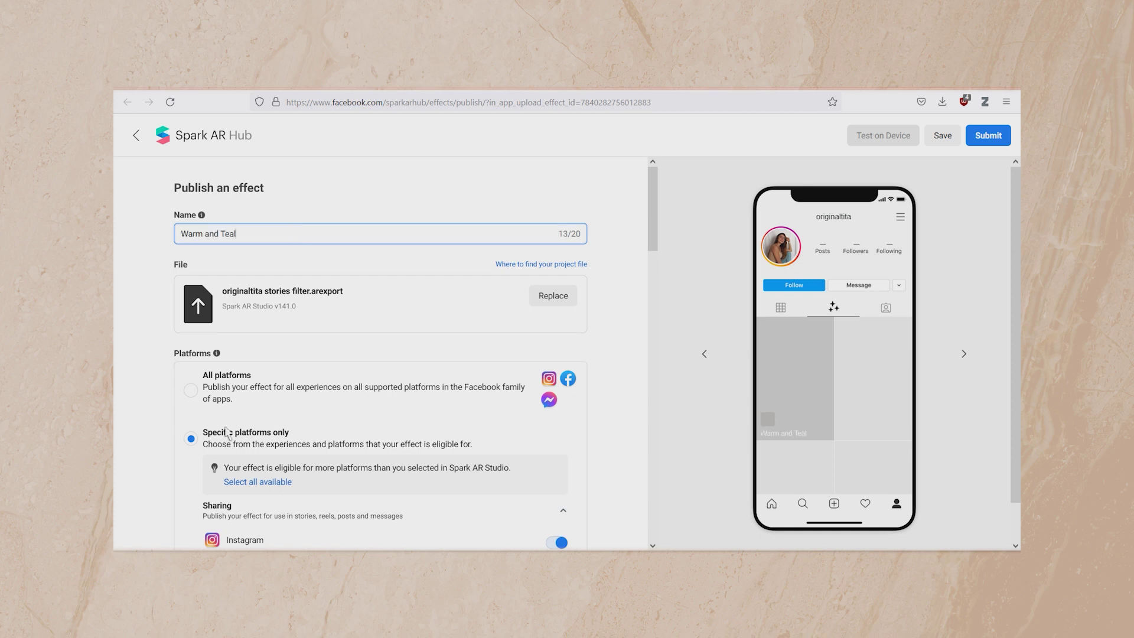
left_click(200, 391)
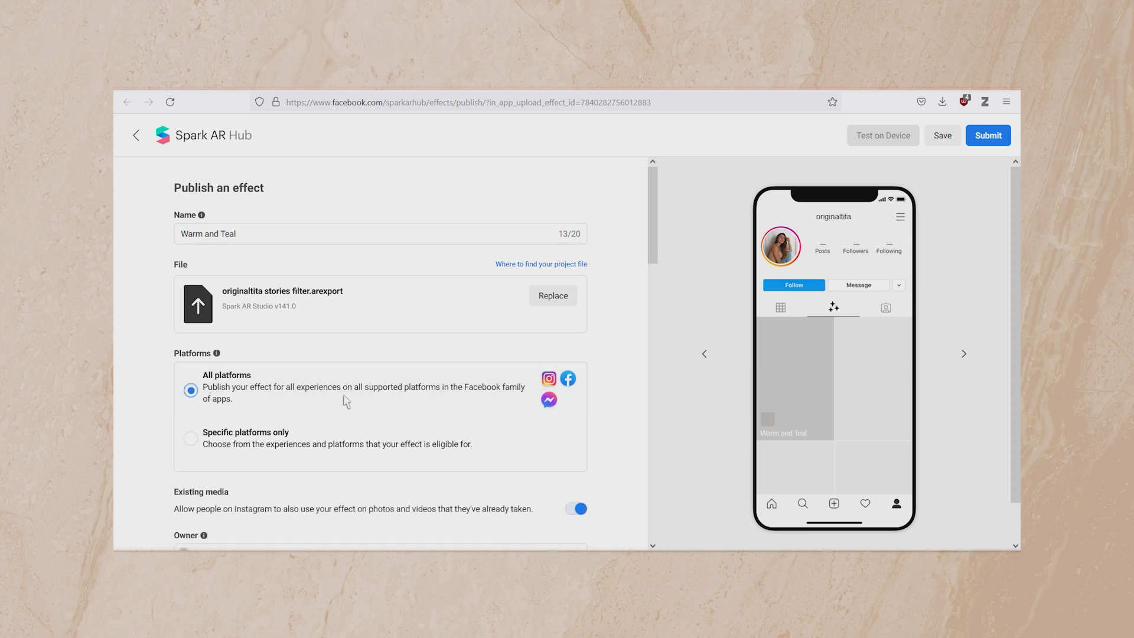
Assign the effect to the categories Appearance, Selfies, Colour and Light, and Camera Styles
scroll(289, 246, "down", 8)
left_click(280, 307)
scroll(280, 313, "down", 1)
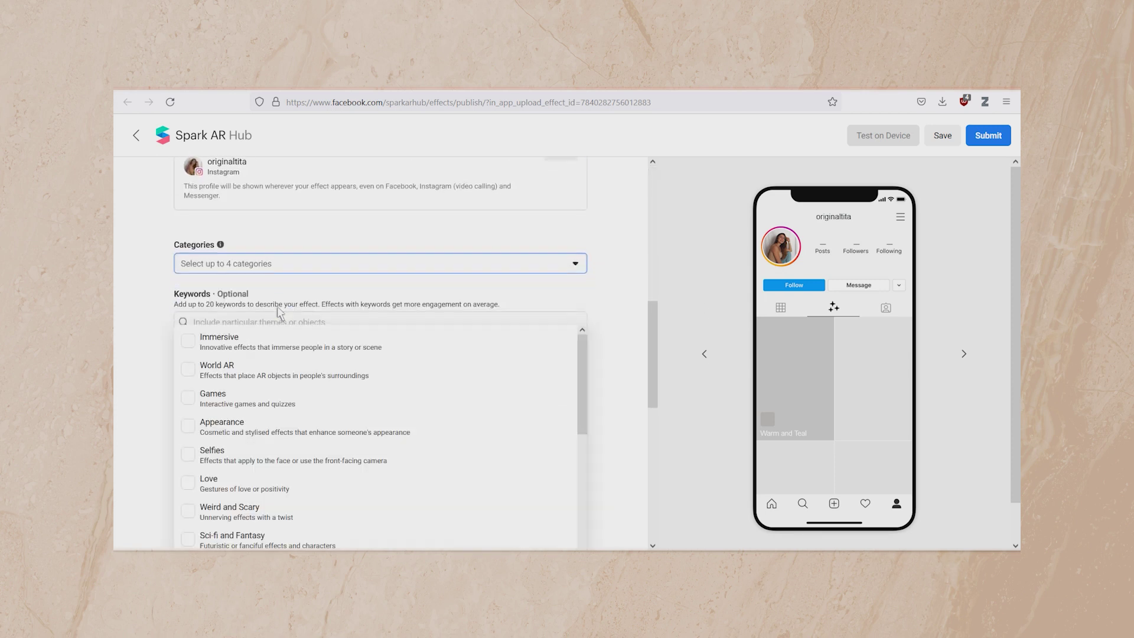
left_click(248, 422)
left_click(266, 409)
scroll(329, 451, "down", 4)
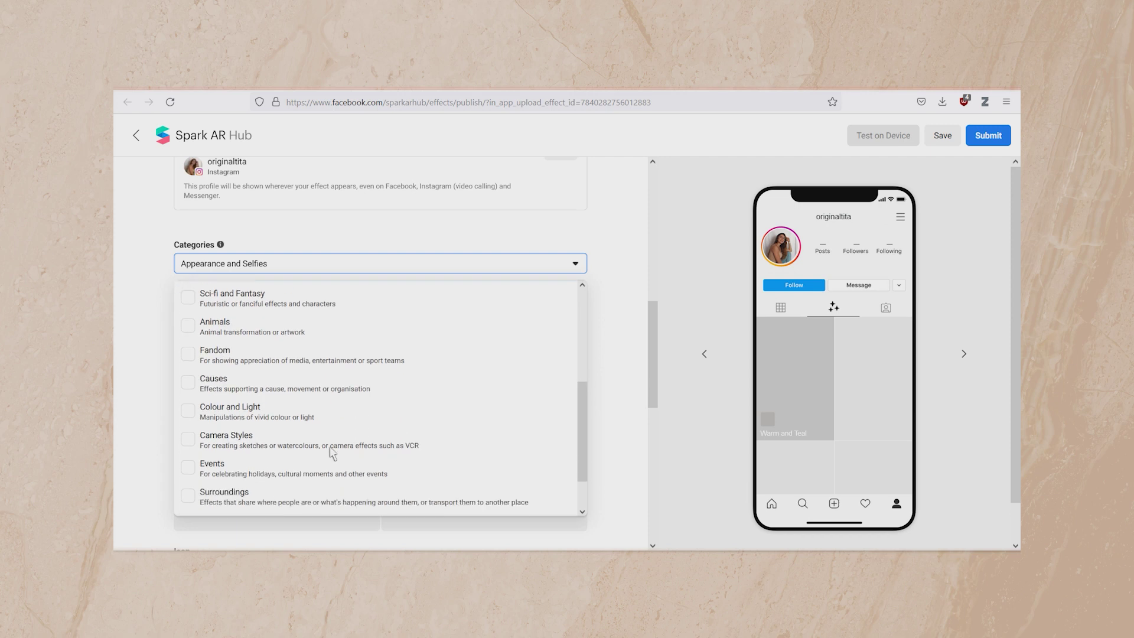
left_click(413, 394)
left_click(378, 421)
Add the keywords warm, teal, filter, lightroom and the creator's handle, and save the effect
left_click(260, 321)
type("warm")
key("Return")
type("teal")
key("Return")
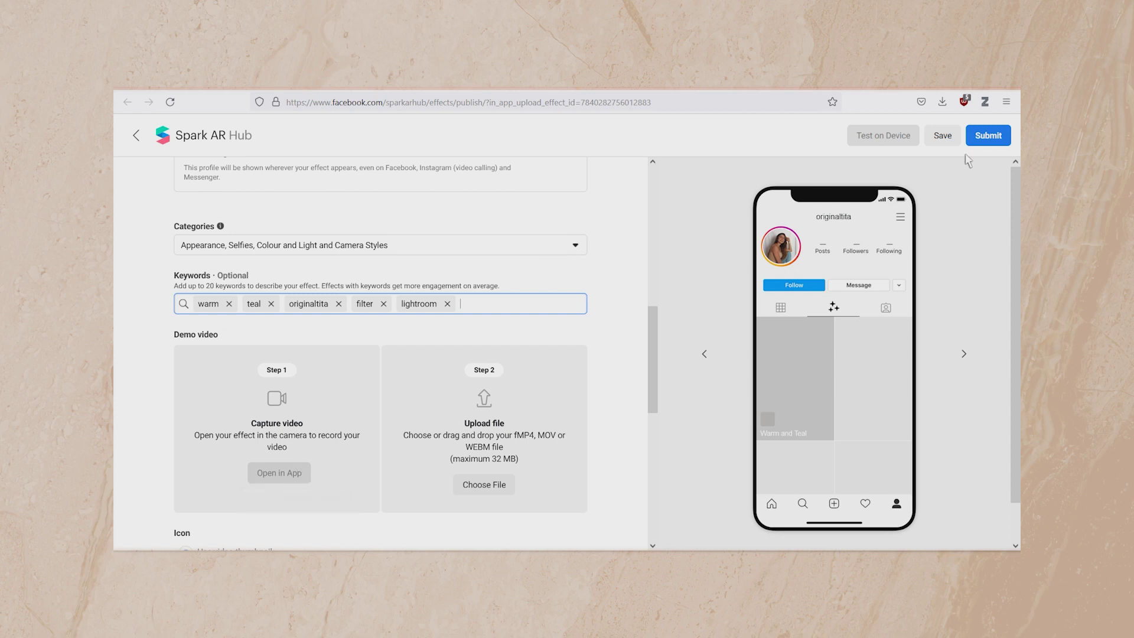
left_click(952, 135)
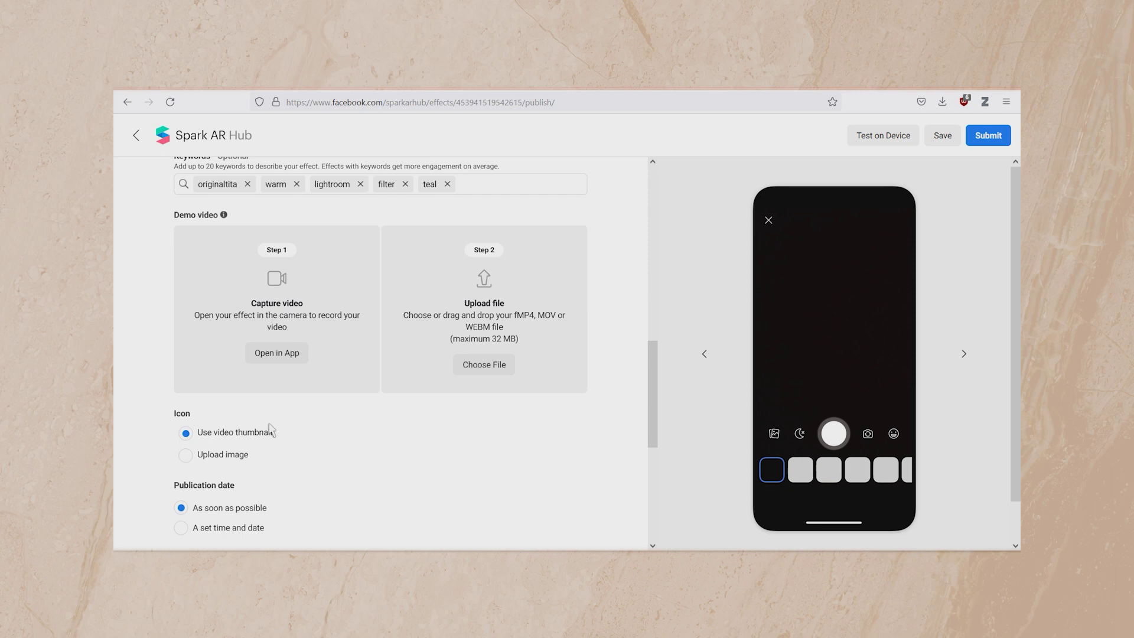
Upload IMG_9726.jpg as the effect's icon and crop it to the lower square part of the photo
left_click(235, 461)
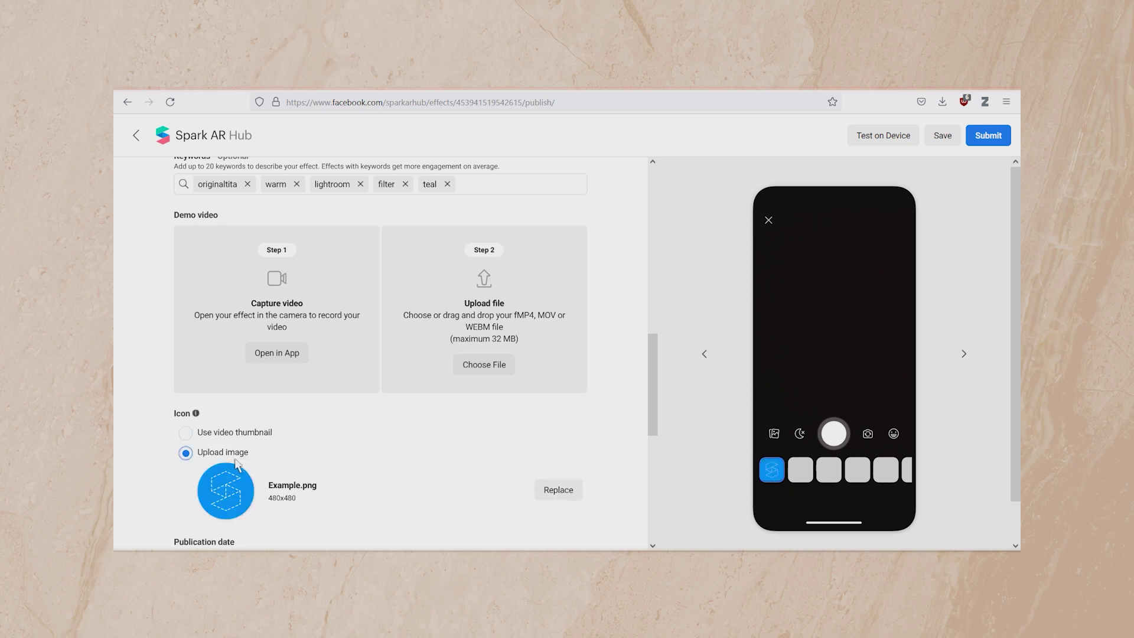
left_click(558, 490)
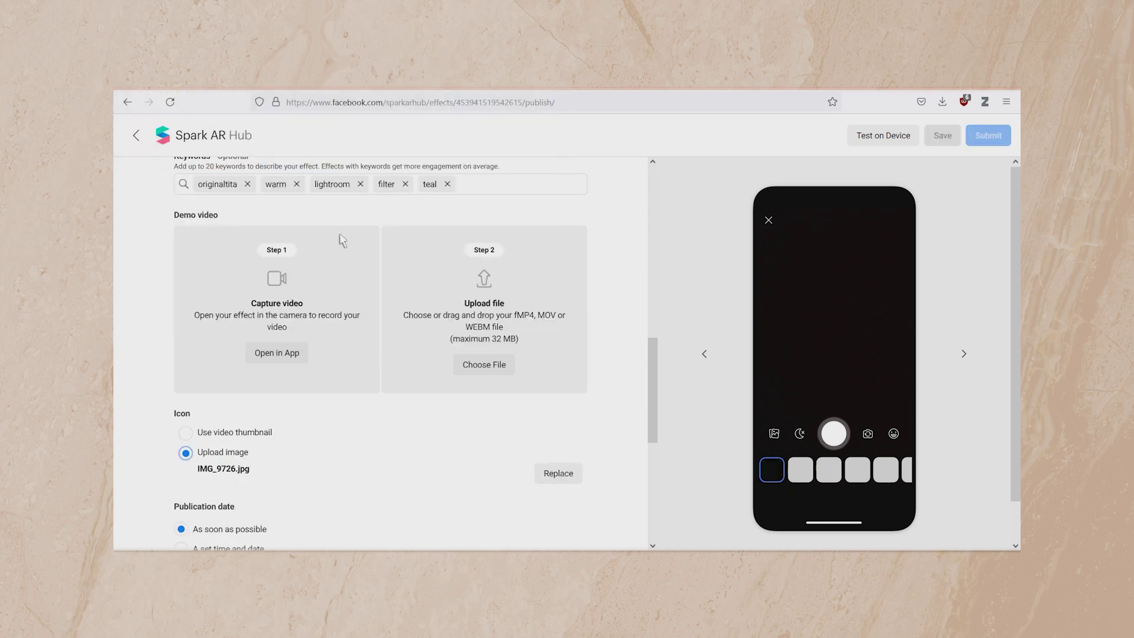
scroll(415, 423, "down", 3)
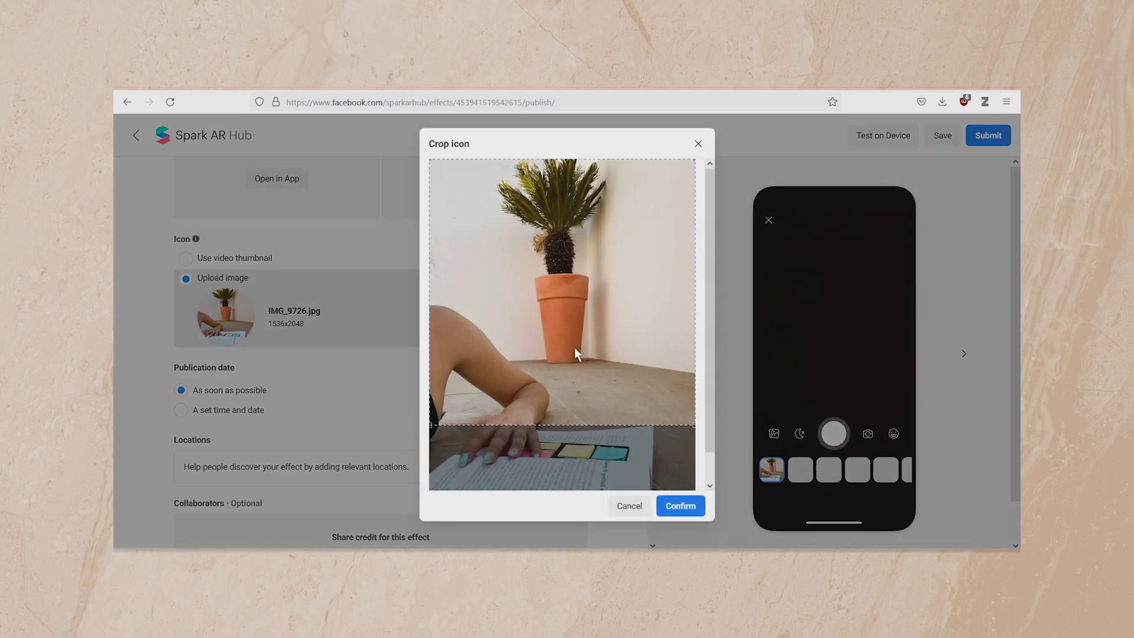
left_click_drag(585, 239, 615, 398)
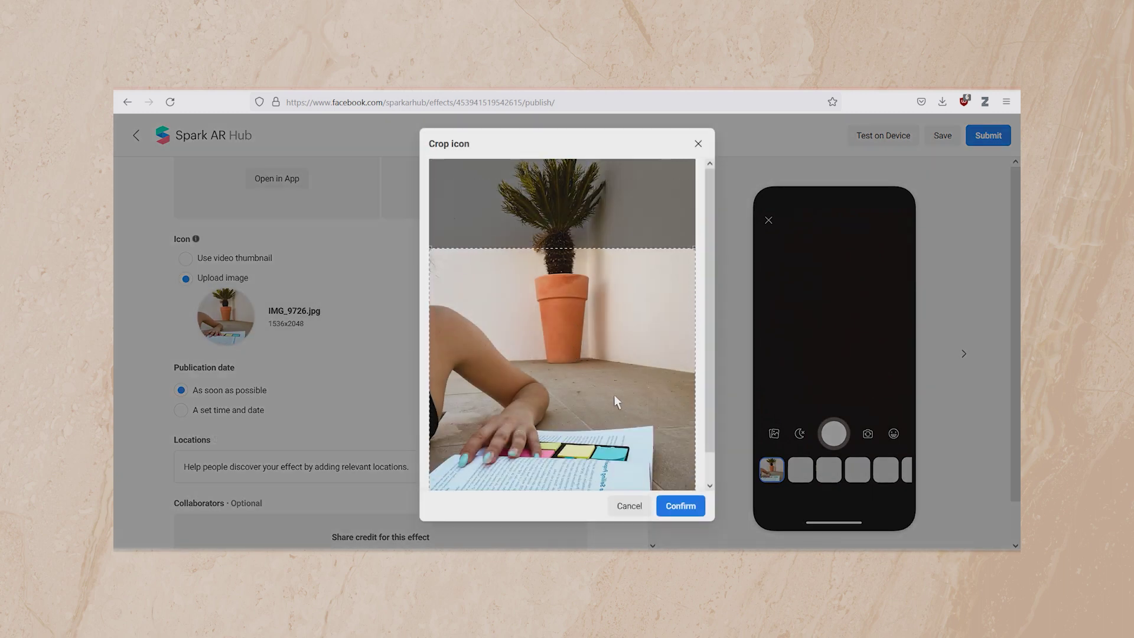
left_click(686, 506)
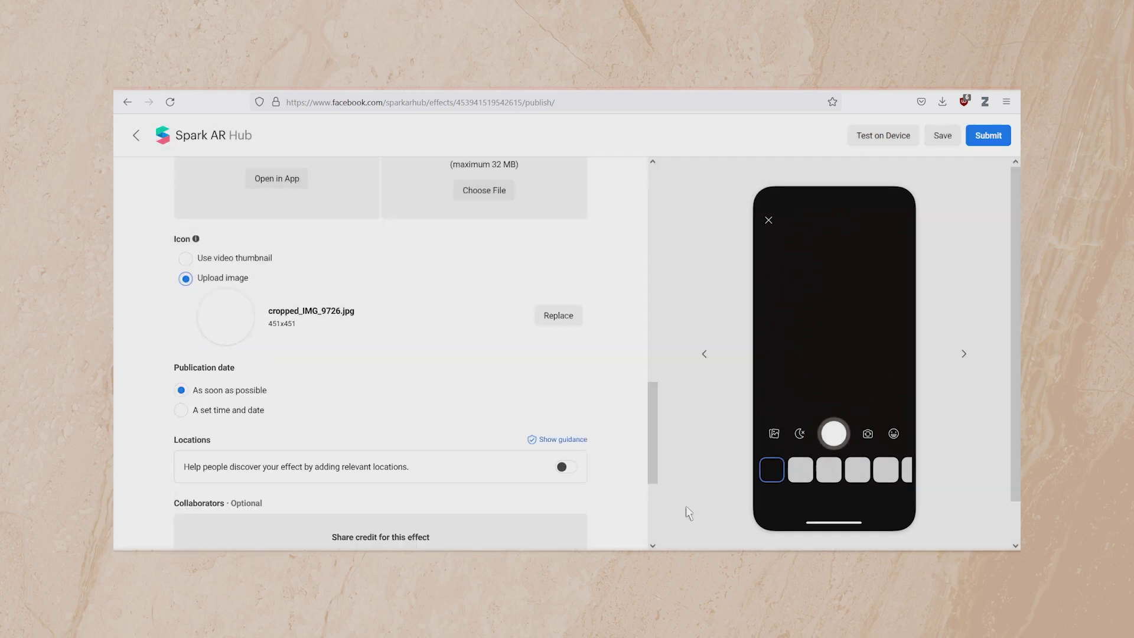
Open the effect in the app for capturing the demo video, and close the dialog
scroll(285, 395, "up", 4)
left_click(285, 395)
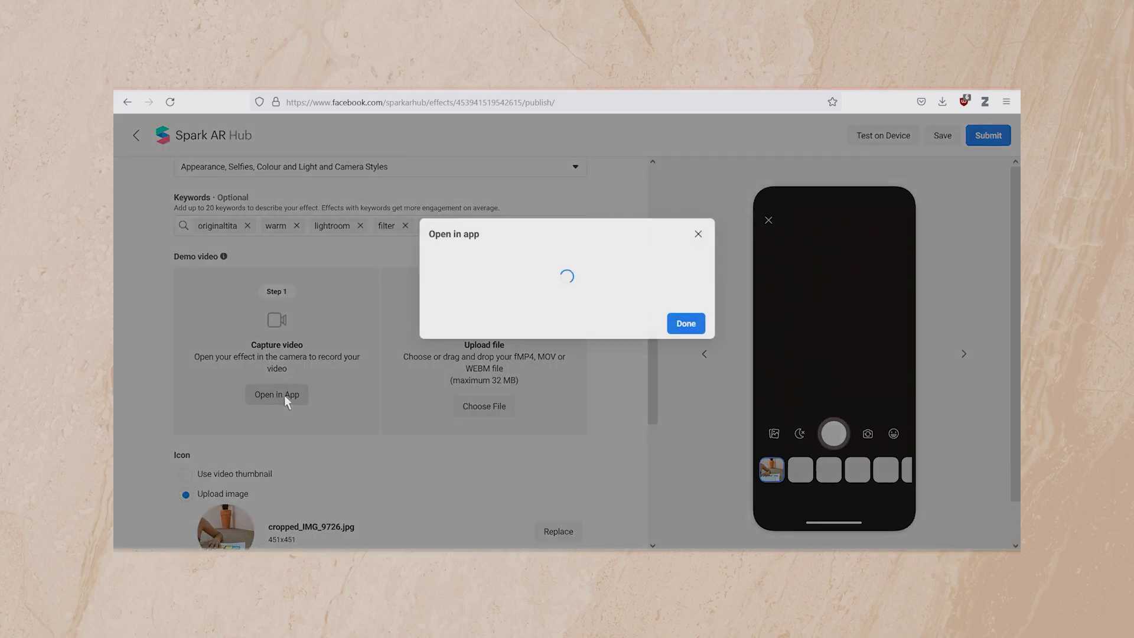
left_click(687, 222)
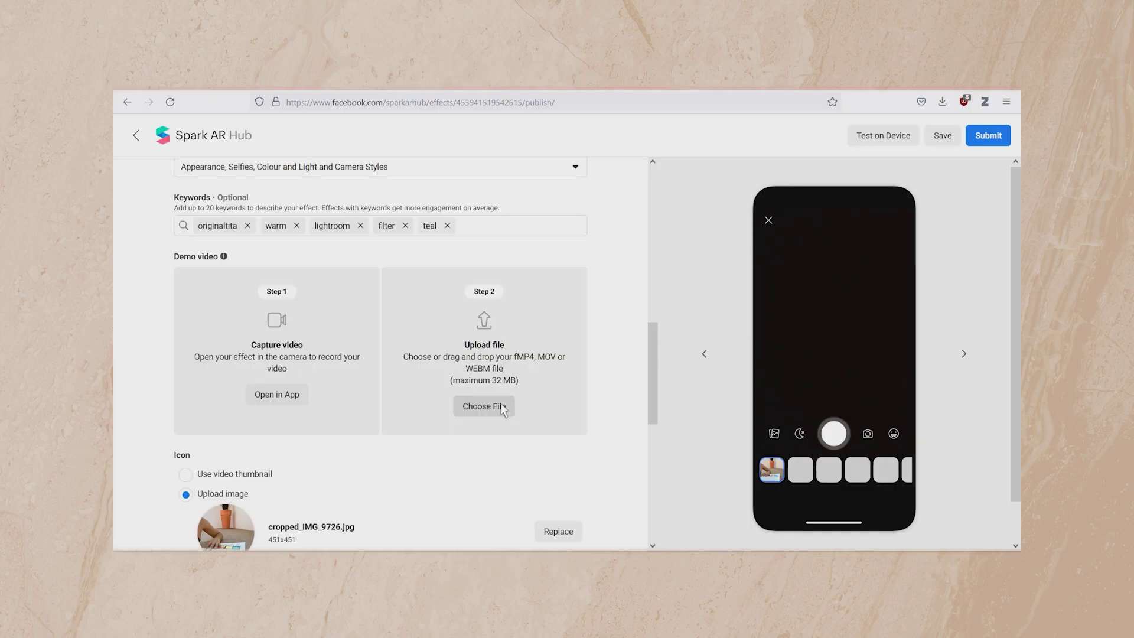
Upload the demo video file and submit the effect for review
left_click(501, 406)
double_click(319, 157)
scroll(405, 236, "up", 10)
left_click(982, 140)
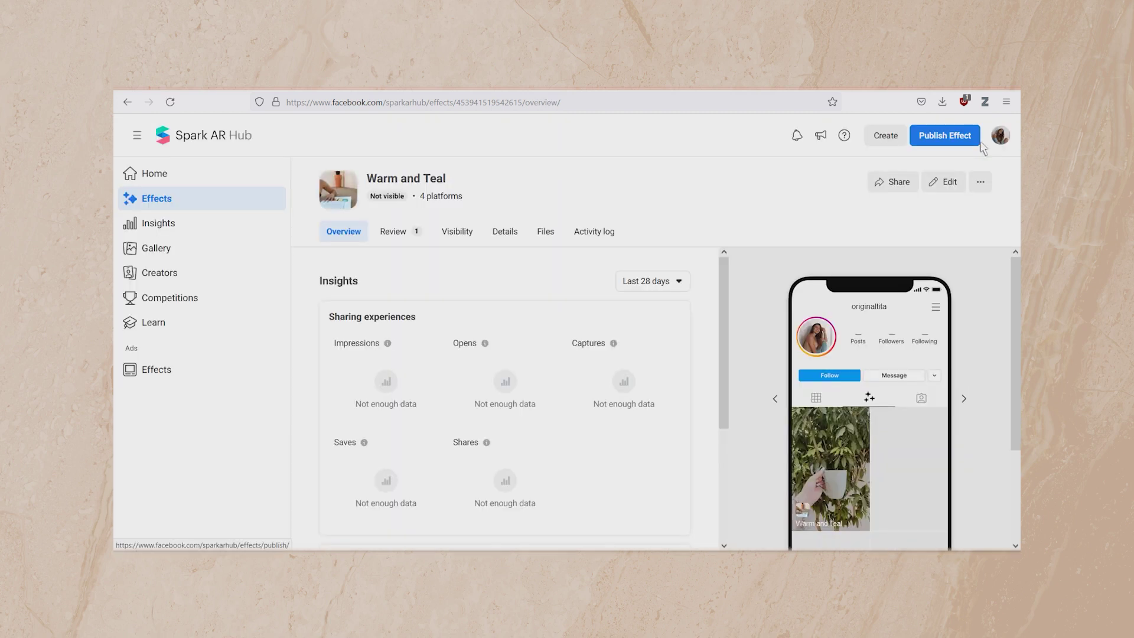
Check the review status of the Warm and Teal effect
left_click(413, 233)
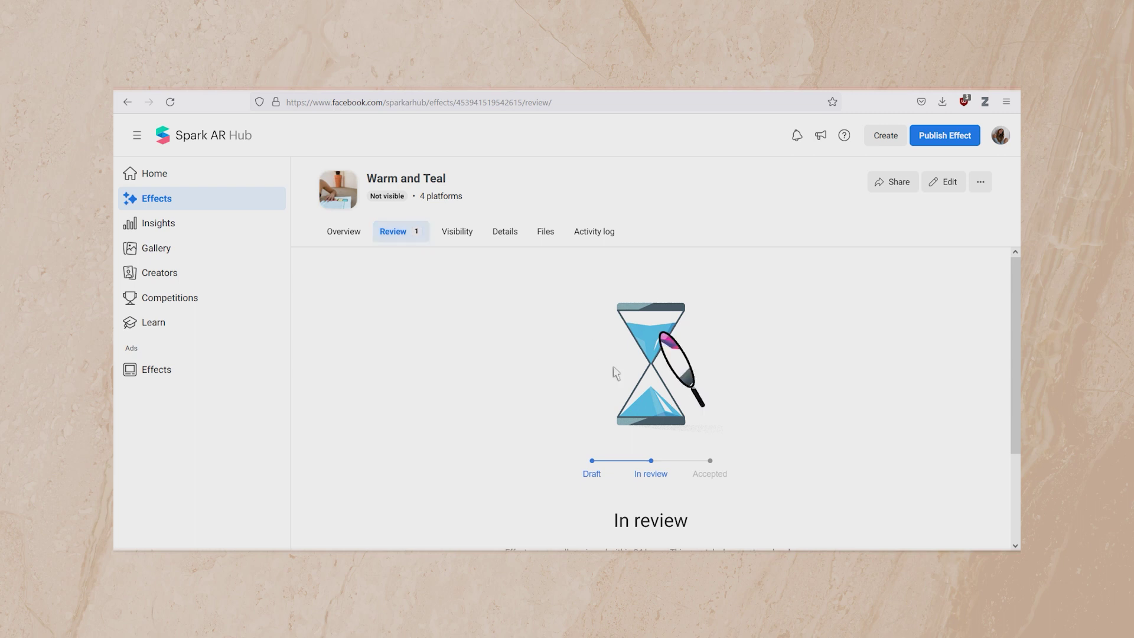
scroll(614, 374, "down", 3)
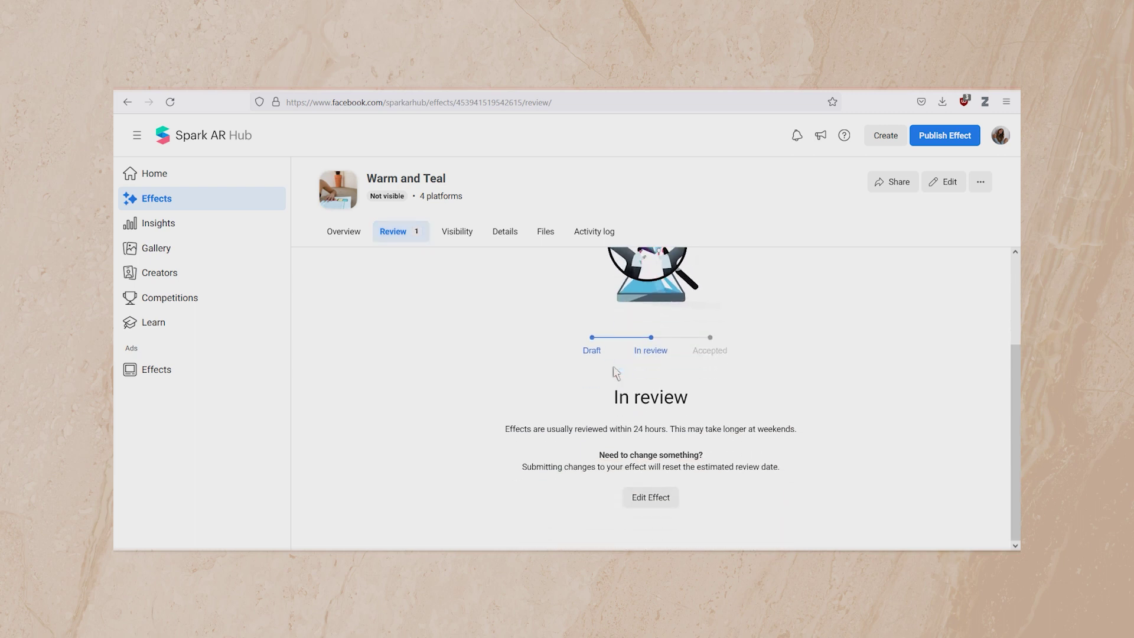